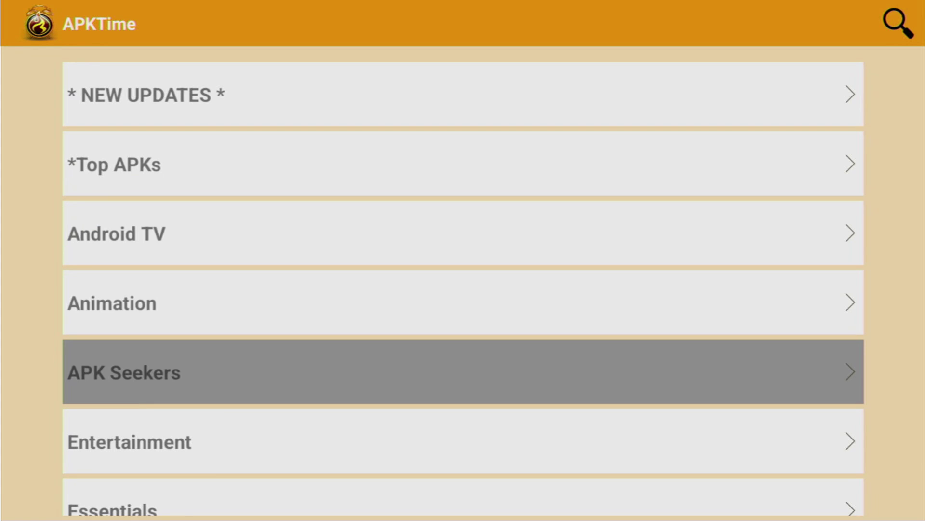
Scroll down the home screen's app categories to the last one, then back up.
key("Down")
key("Down")
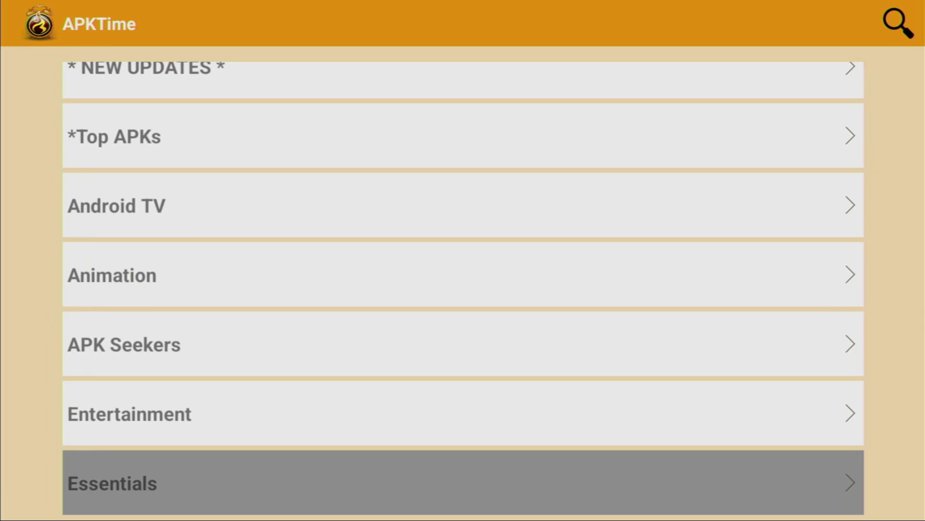
key("Down")
key("Down")
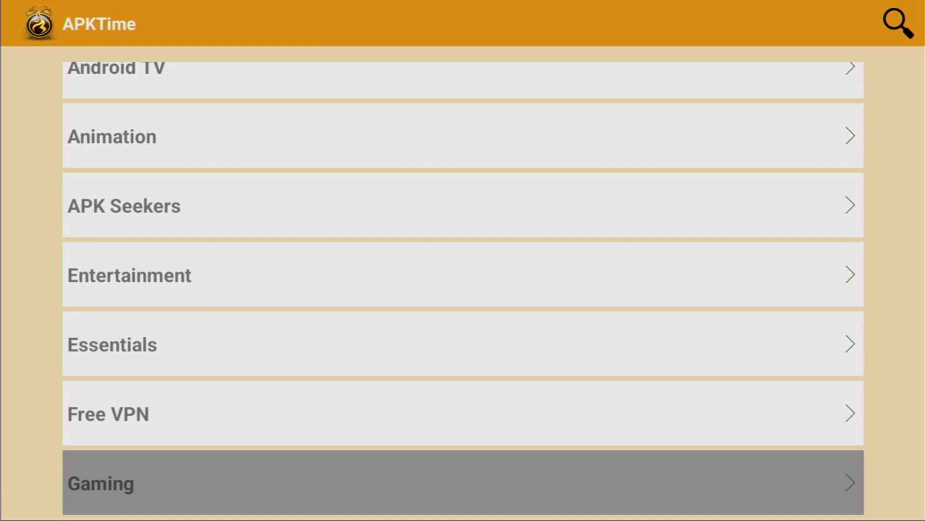
key("Down")
key("Down")
key("Down")
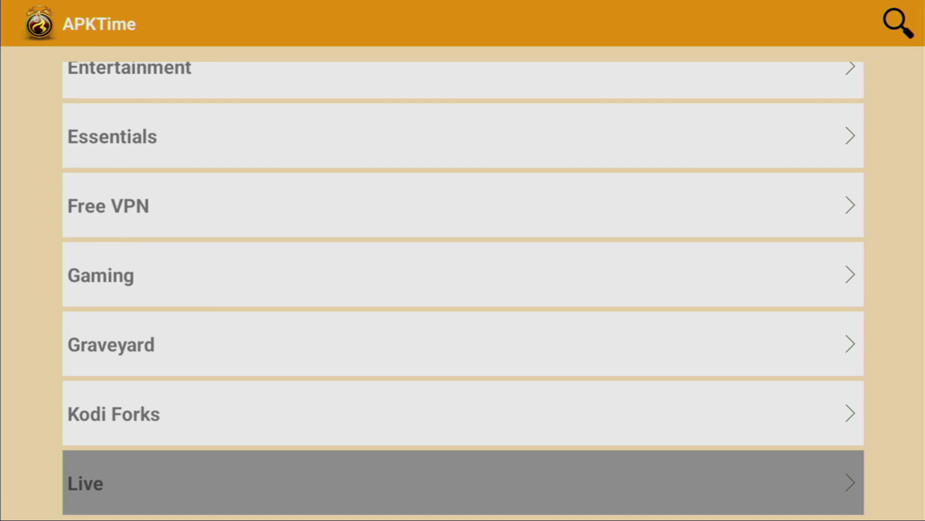
key("Down")
key("Down")
key("Down")
key("Down")
key("Down")
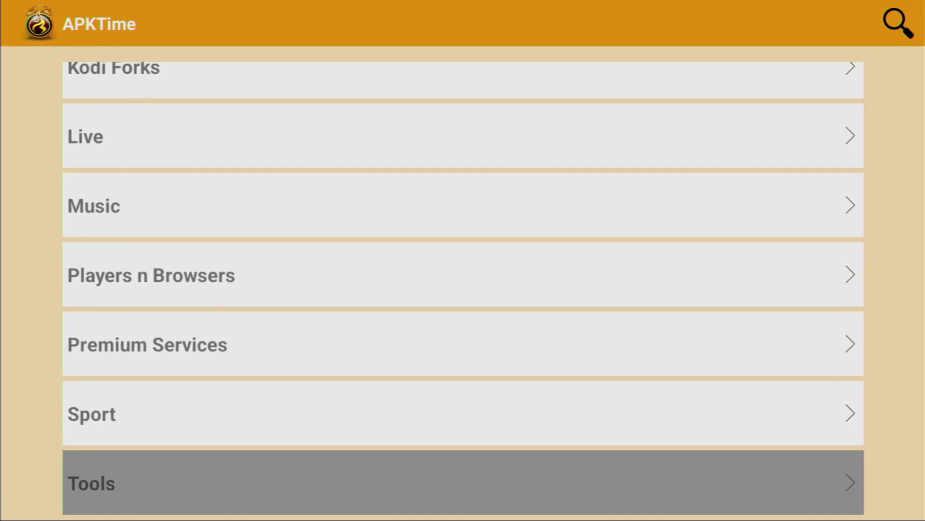
key("Down")
key("Down")
key("Down")
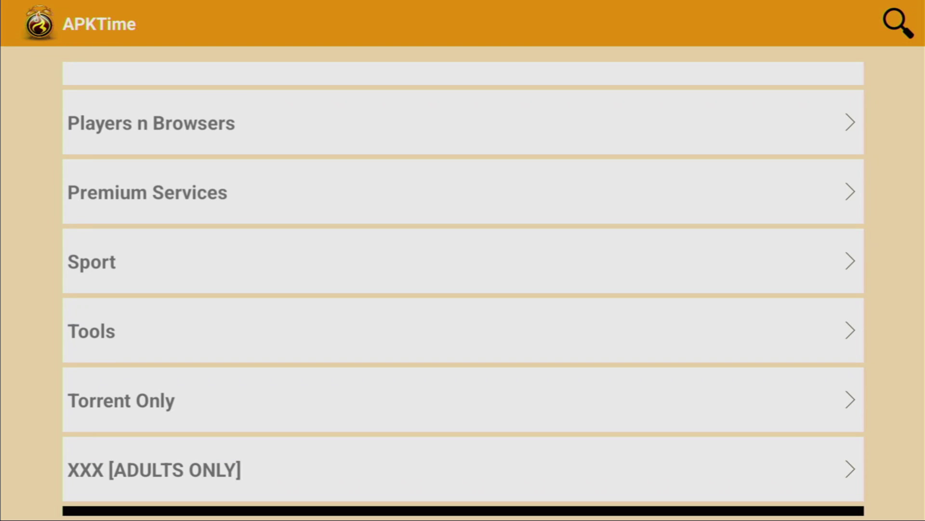
key("Up")
key("Up")
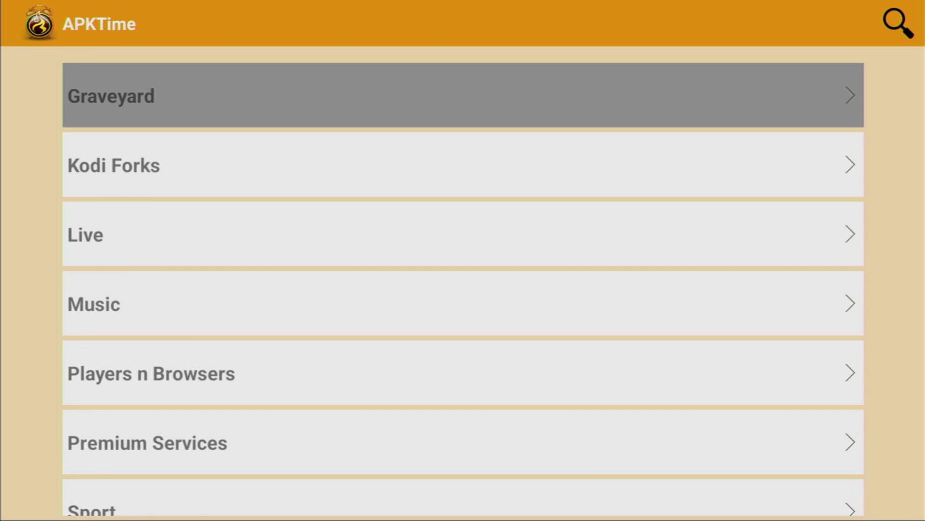
key("Up")
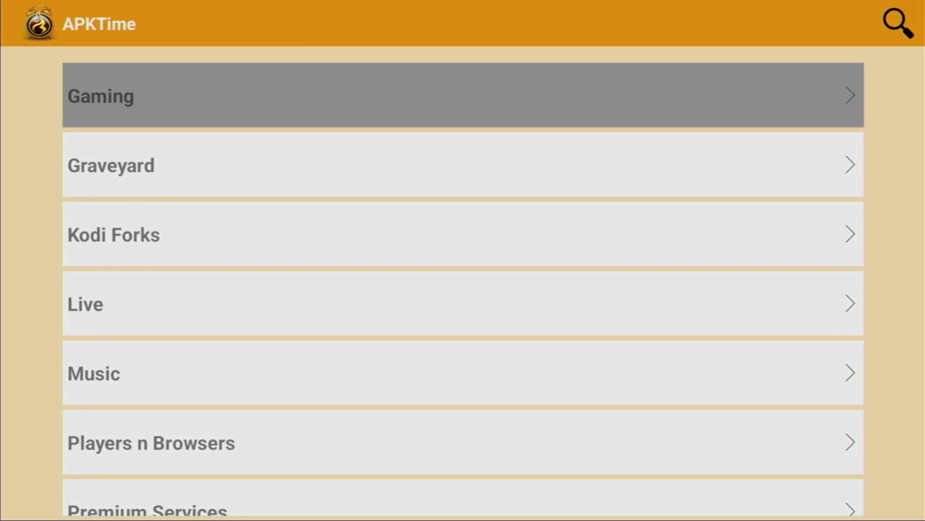
key("Up")
key("Up")
key("Up")
key("Up")
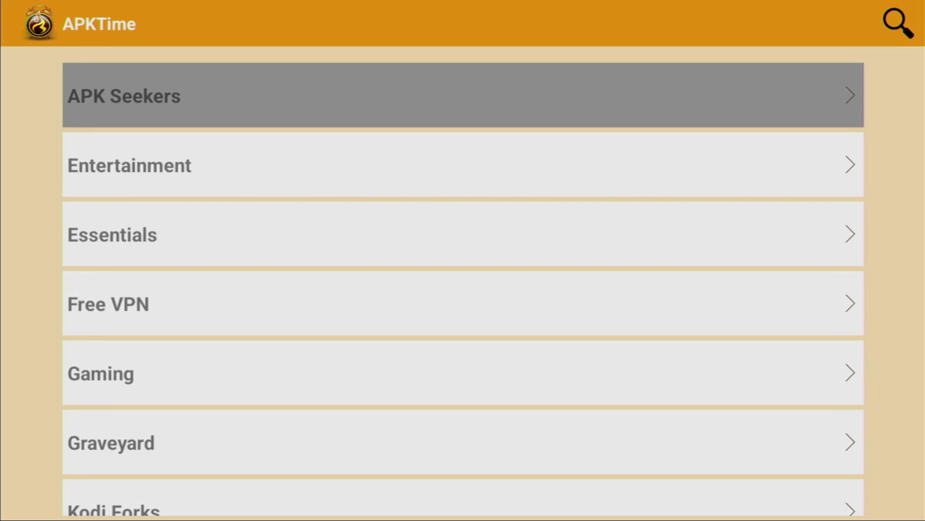
key("Up")
key("Up")
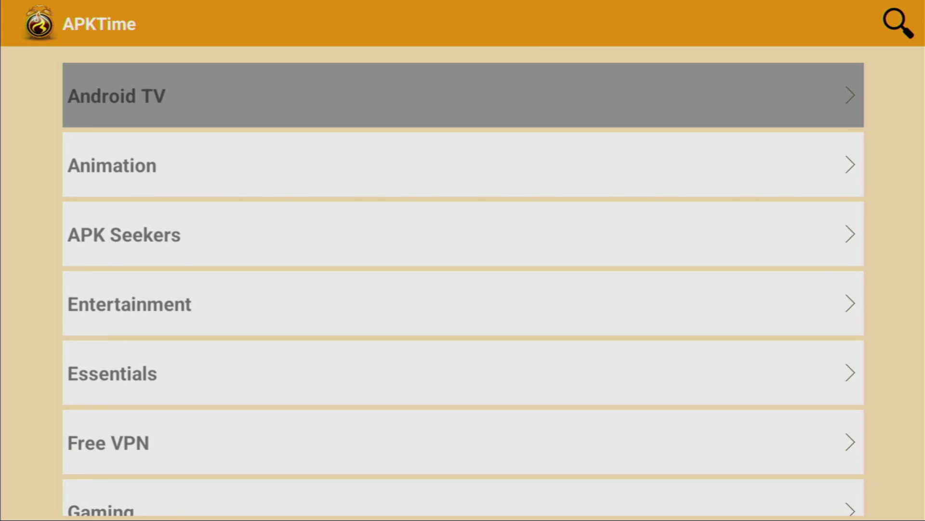
key("Up")
key("Up")
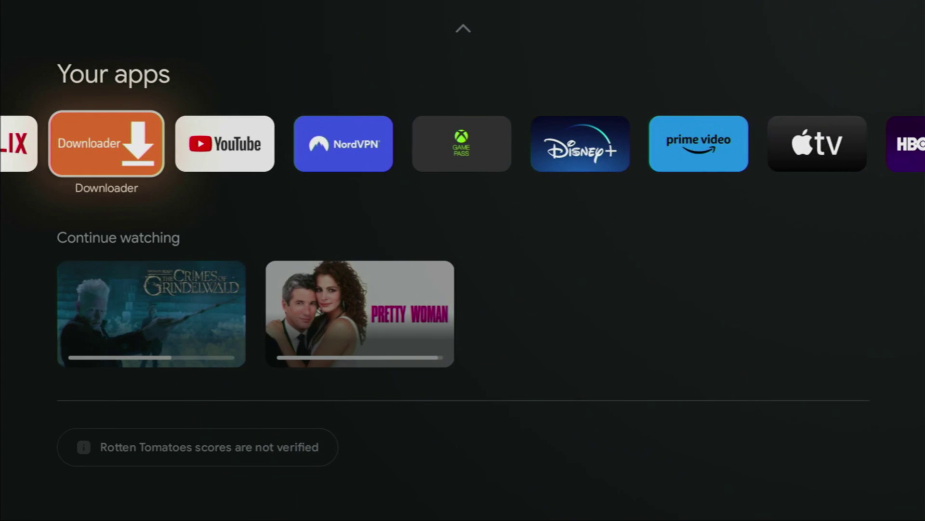
Go to the Apps page and spell 'dow' in app search to find Downloader.
key("Left")
key("Up")
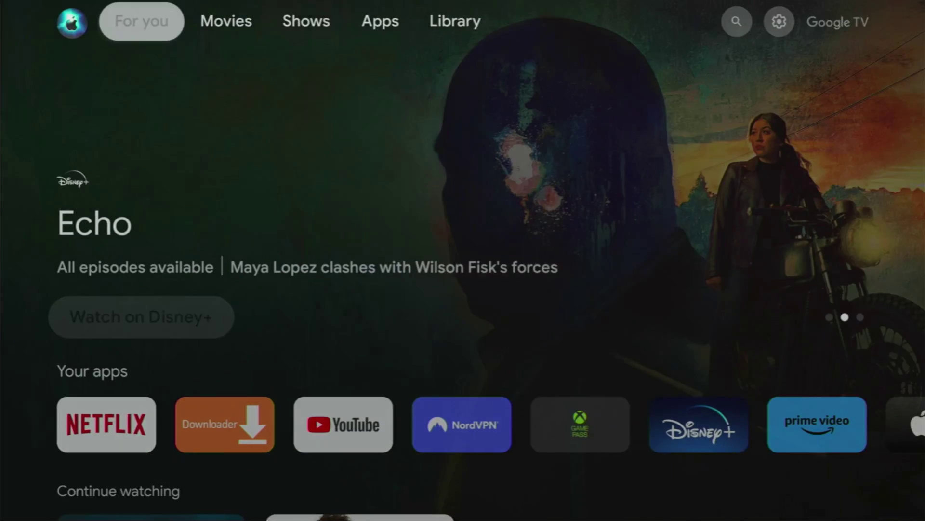
key("Right")
key("Right")
key("Right")
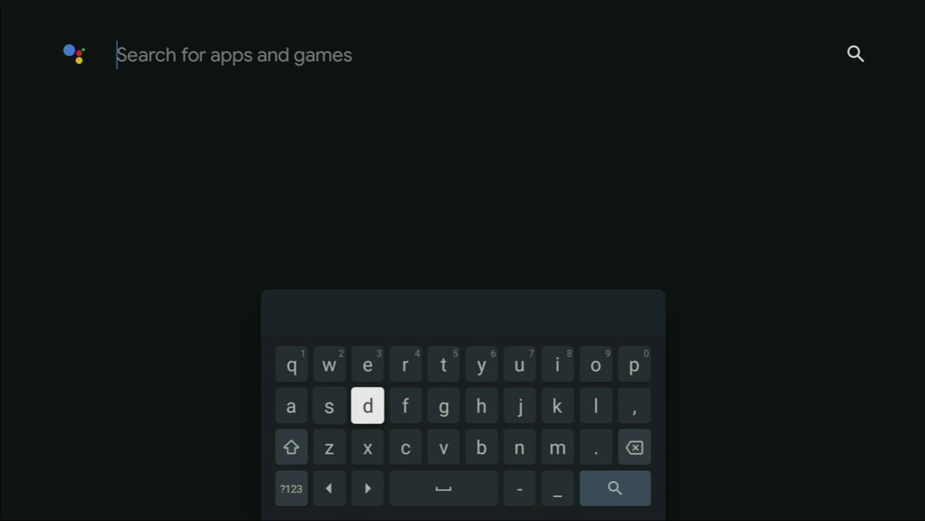
key("Return")
key("Right")
key("Right")
key("Right")
key("Right")
key("Right")
key("Up")
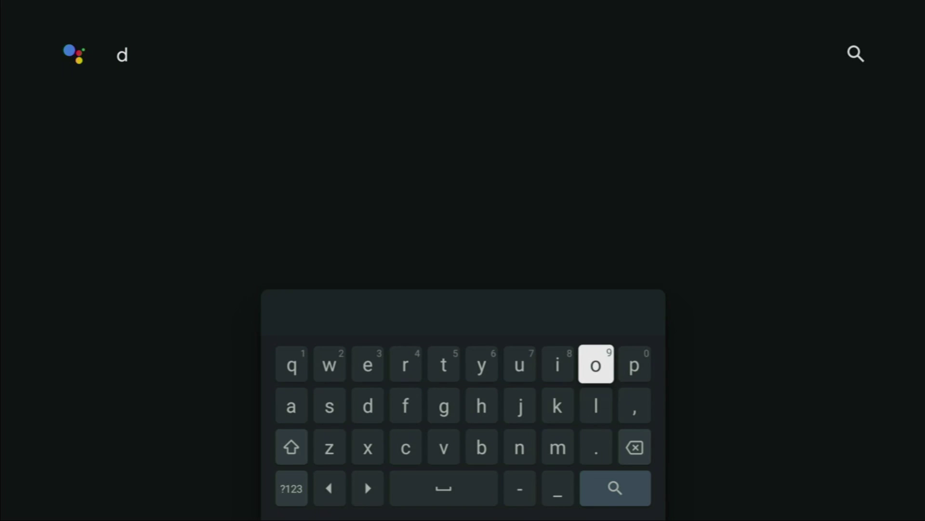
key("Return")
key("Left")
key("Left")
key("Left")
key("Left")
key("Left")
key("Left")
key("Left")
key("Return")
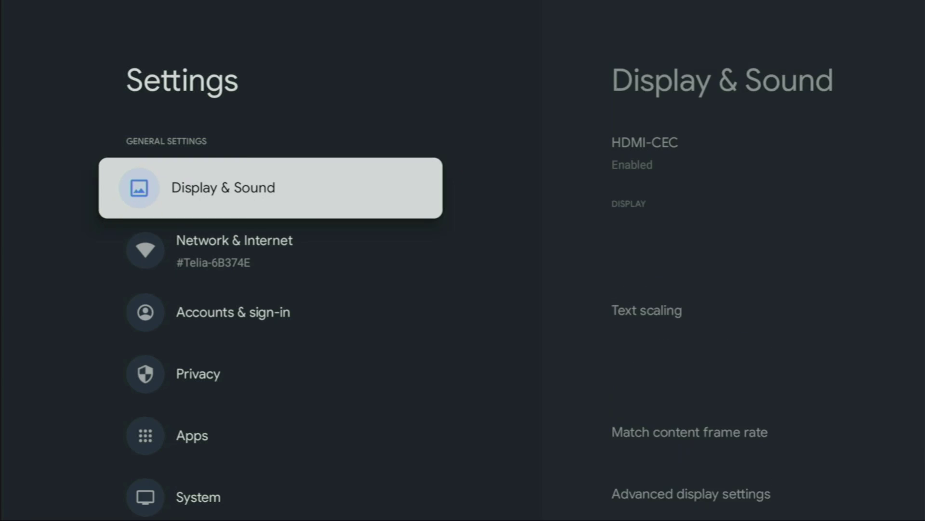
Open System > About and press the Android TV OS build entry to confirm developer mode.
key("Return")
key("Down")
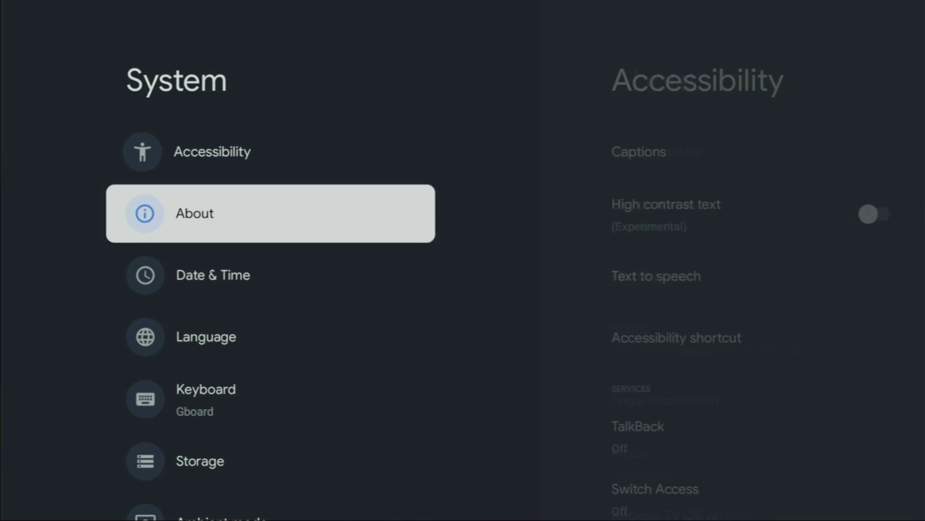
key("Return")
key("Down")
key("Down")
key("Down")
key("Down")
key("Down")
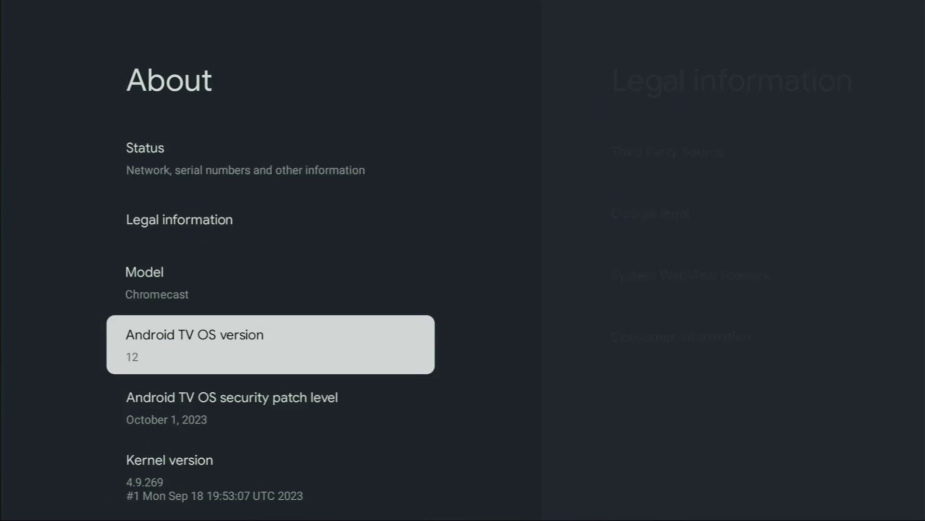
key("Down")
key("Down")
key("Down")
key("Down")
key("Up")
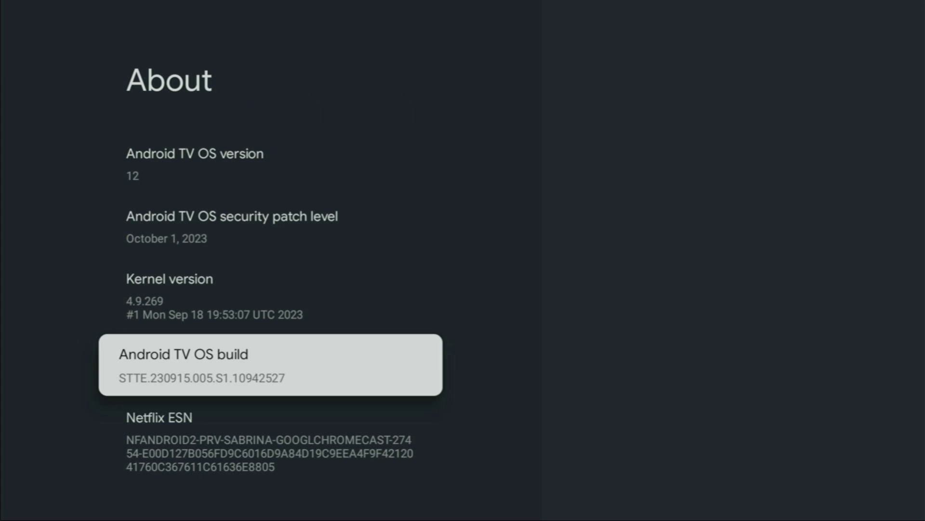
key("Up")
key("Up")
key("Up")
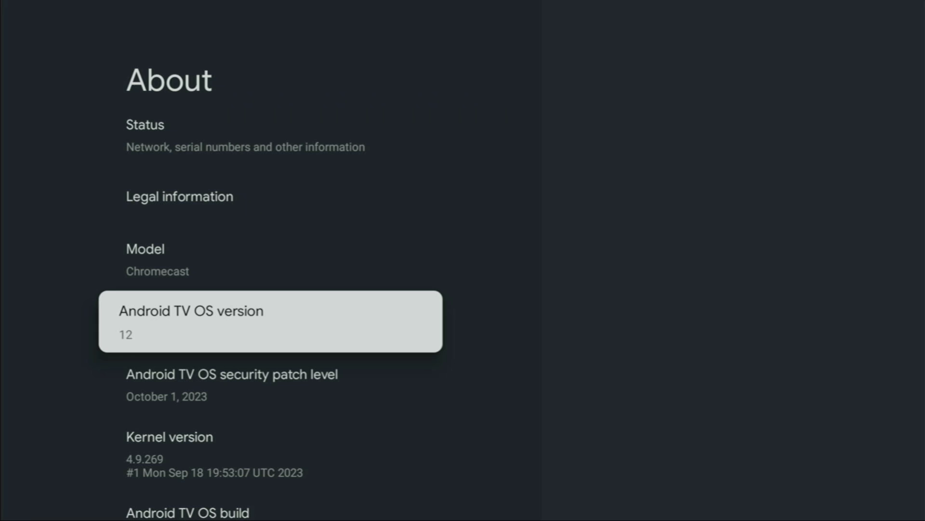
key("Down")
key("Down")
key("Down")
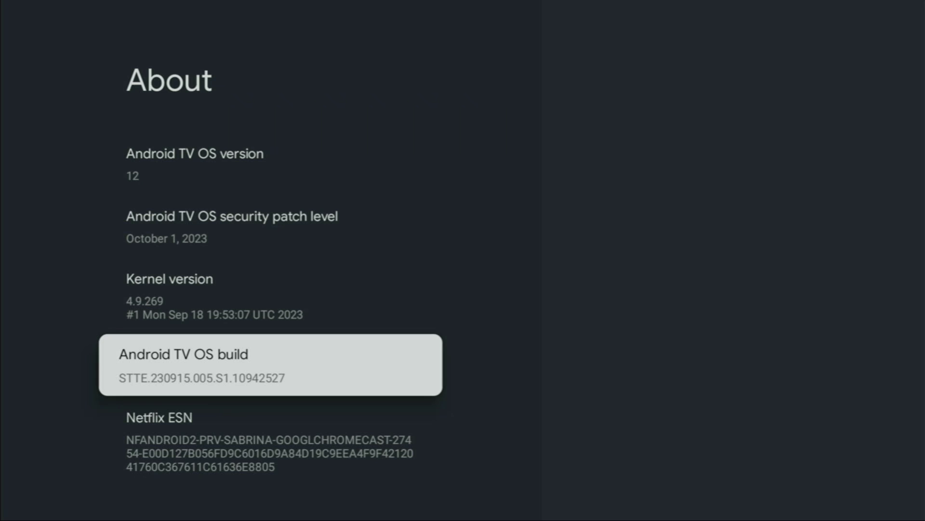
key("Return")
key("Return")
key("Return")
Open Developer options from System, then return Home and highlight NordVPN in the apps row.
key("Escape")
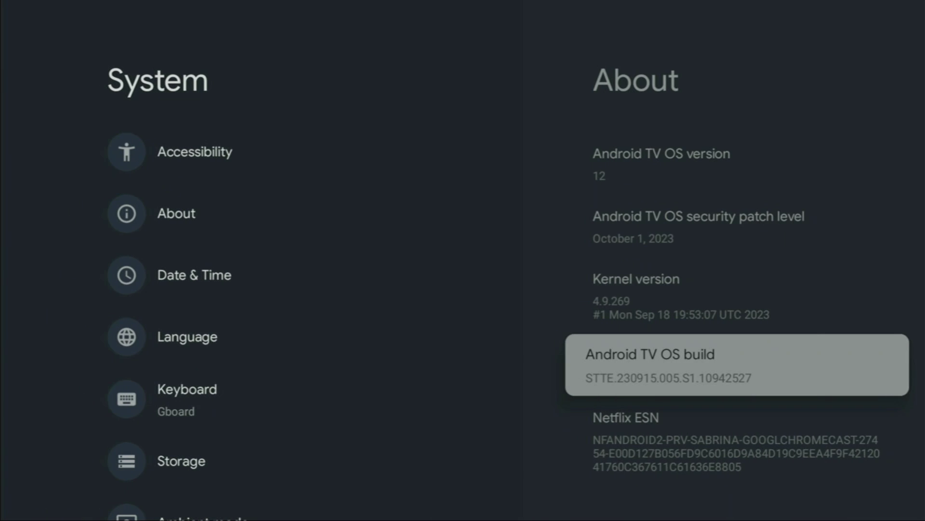
key("Down")
key("Down")
key("Down")
key("Down")
key("Down")
key("Down")
key("Down")
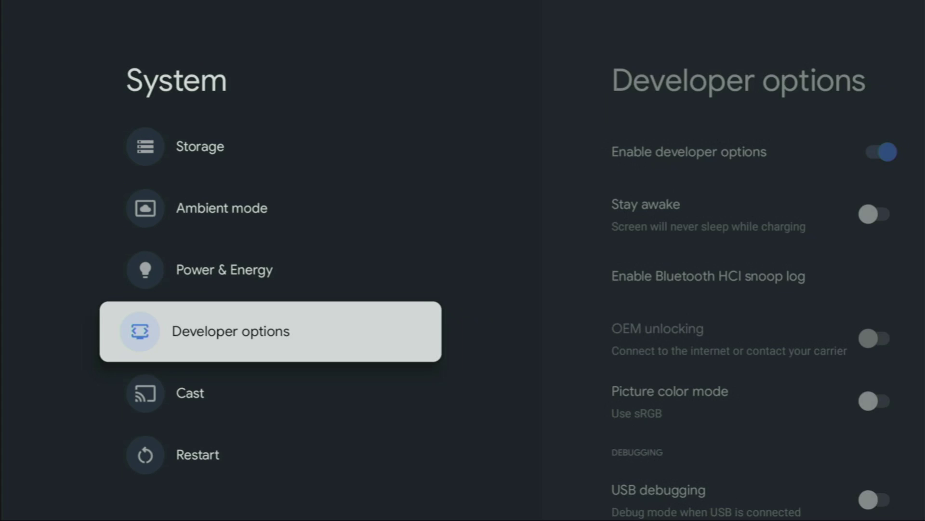
key("Down")
key("Up")
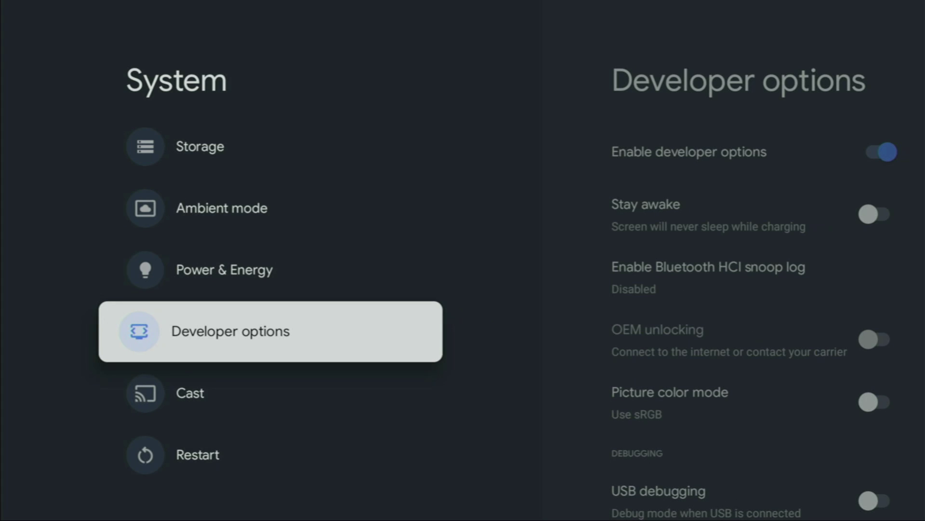
key("Return")
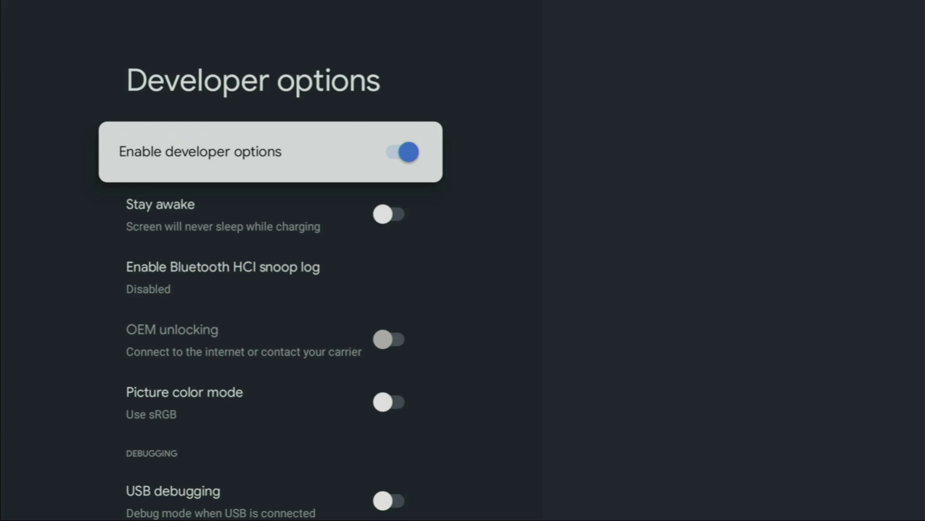
key("Home")
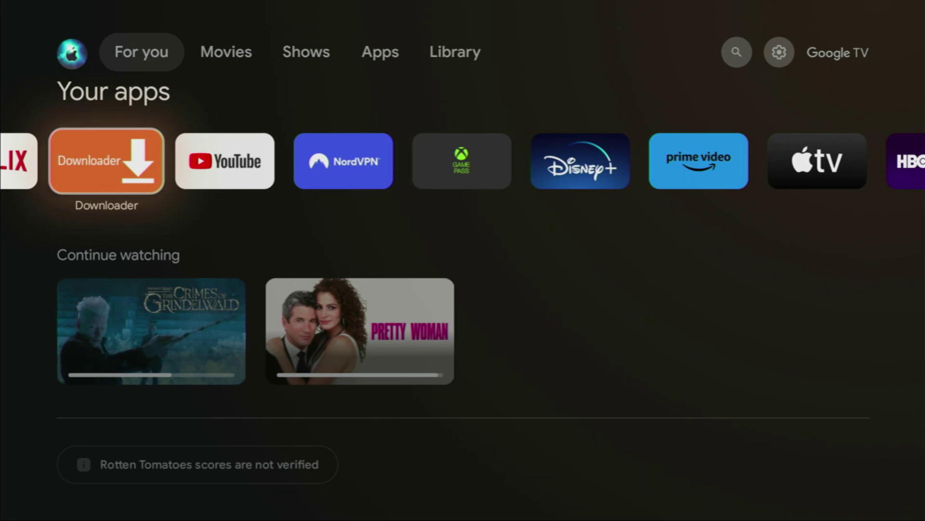
key("Right")
key("Right")
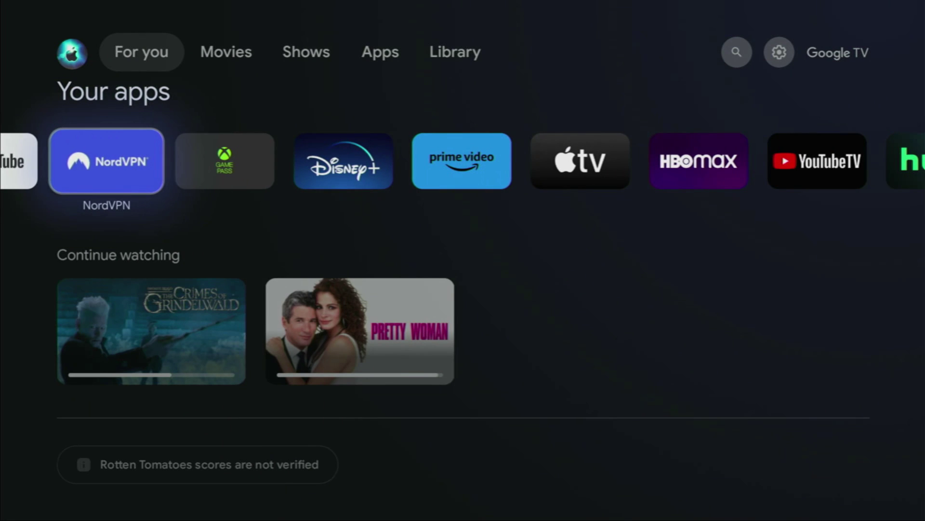
Launch NordVPN and connect to Denmark from the All Countries row.
key("Return")
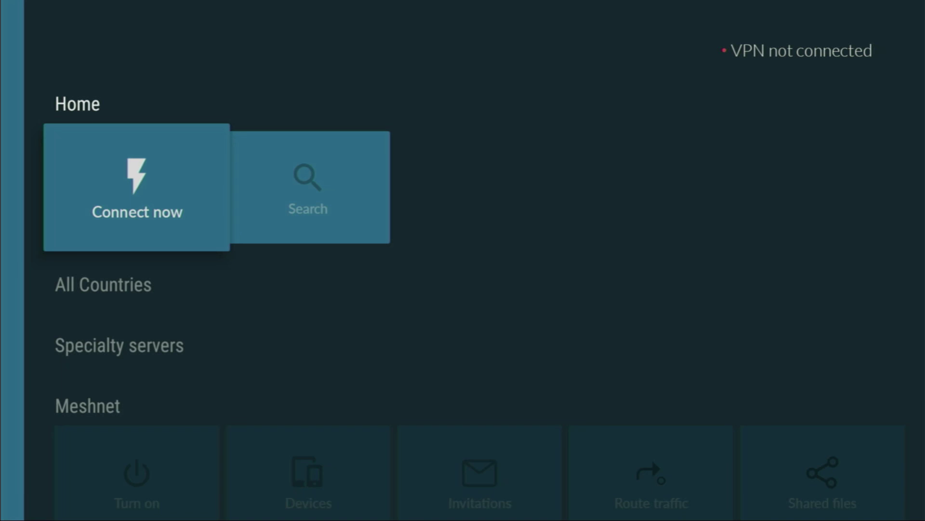
key("Down")
key("Up")
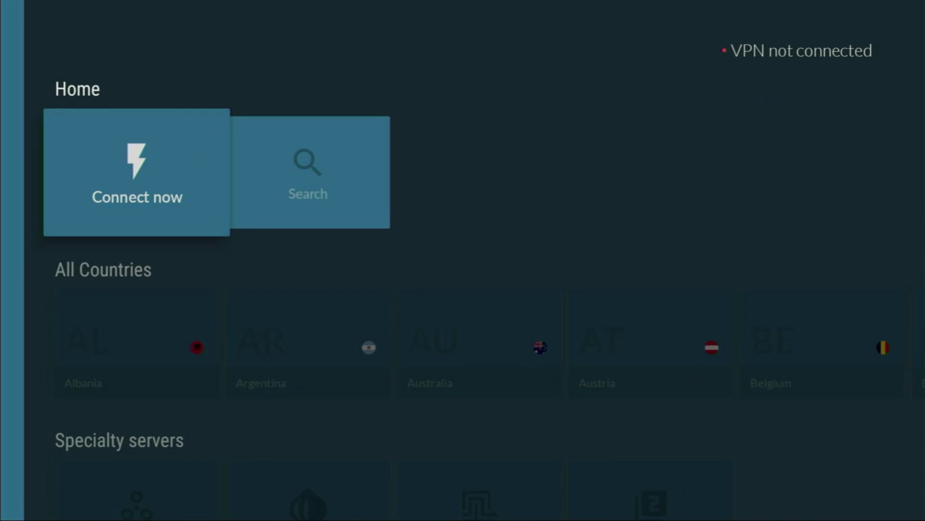
key("Down")
key("Right")
key("Right")
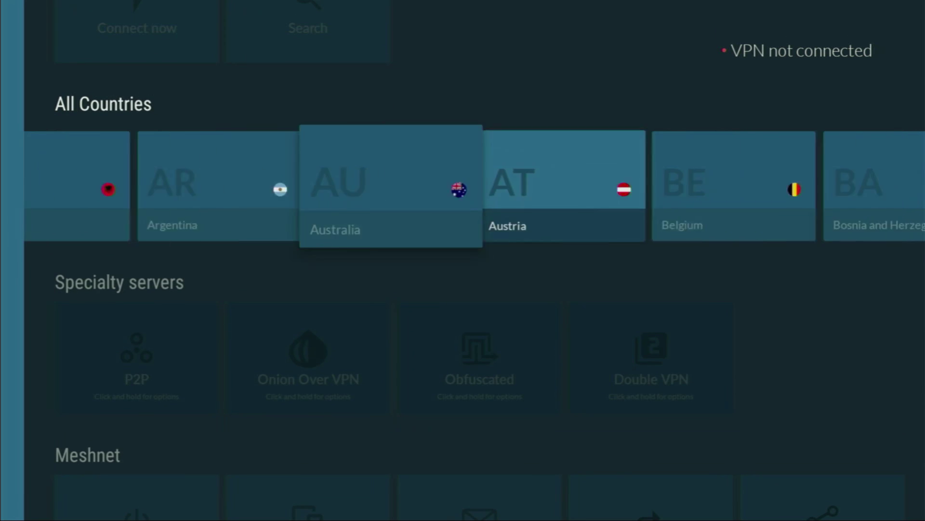
key("Right")
key("Right")
key("Right")
key("Right")
key("Right")
key("Right")
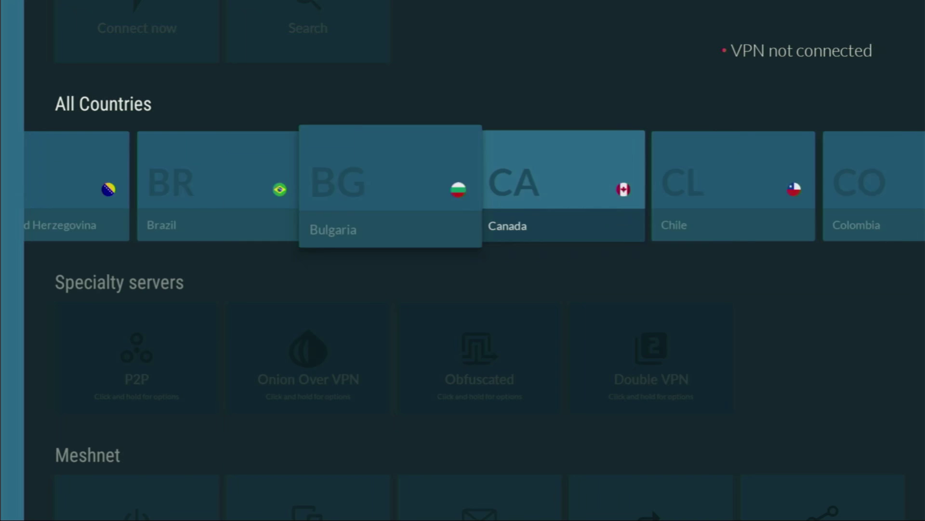
key("Right")
key("Right")
key("Right")
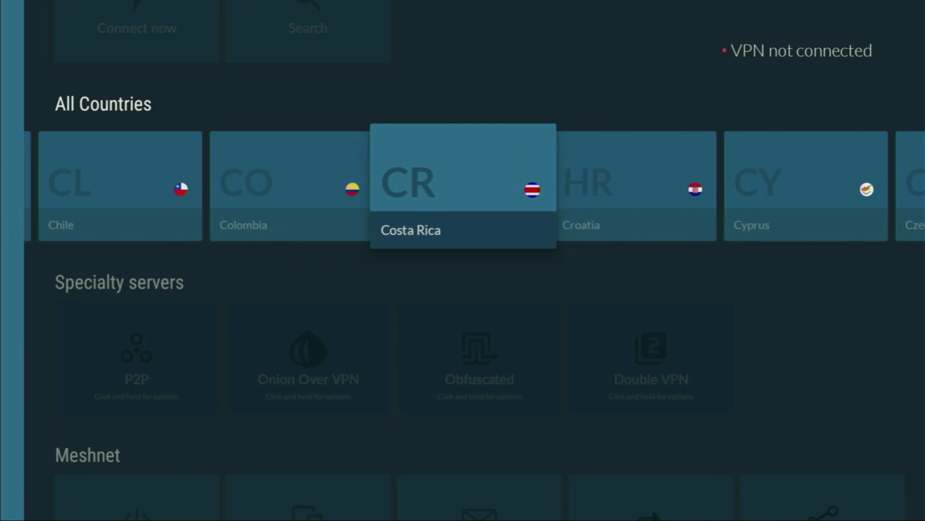
key("Right")
key("Right")
key("Right")
key("Right")
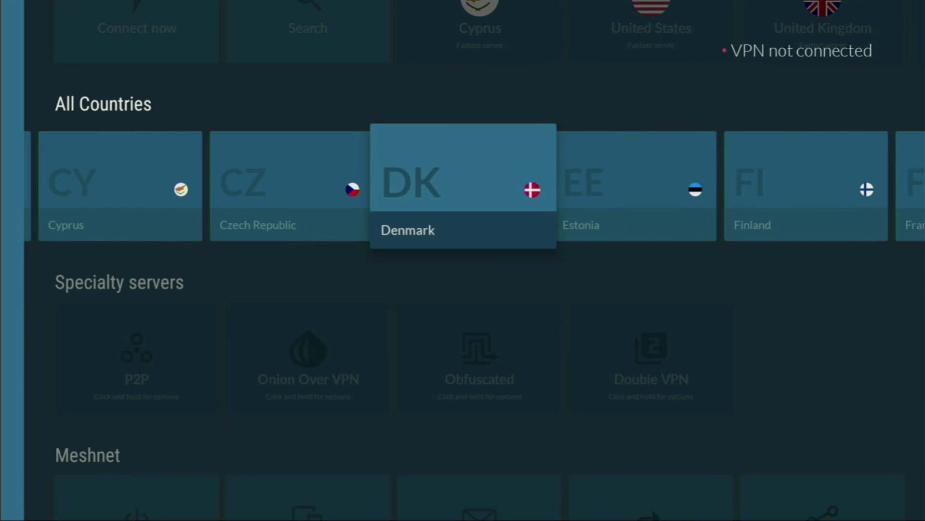
key("Return")
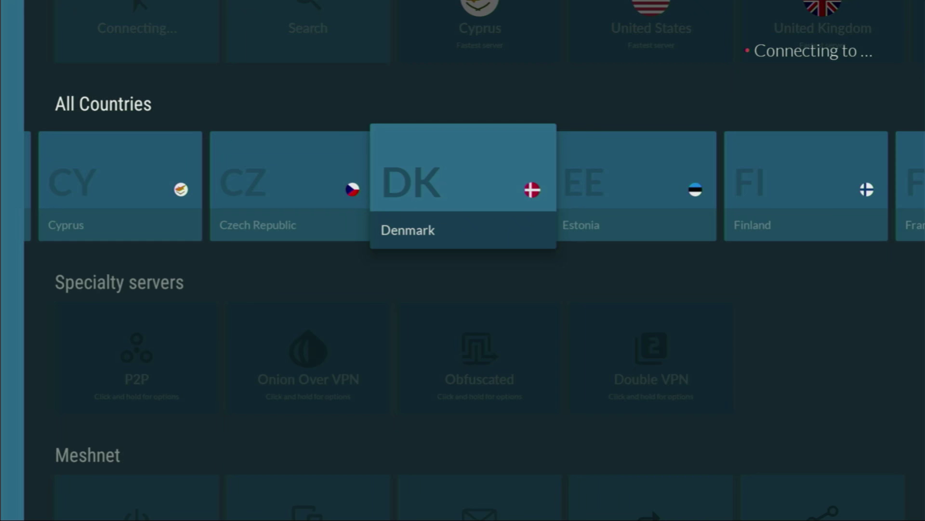
Browse the countries between Croatia and Finland around the connected Denmark.
key("Right")
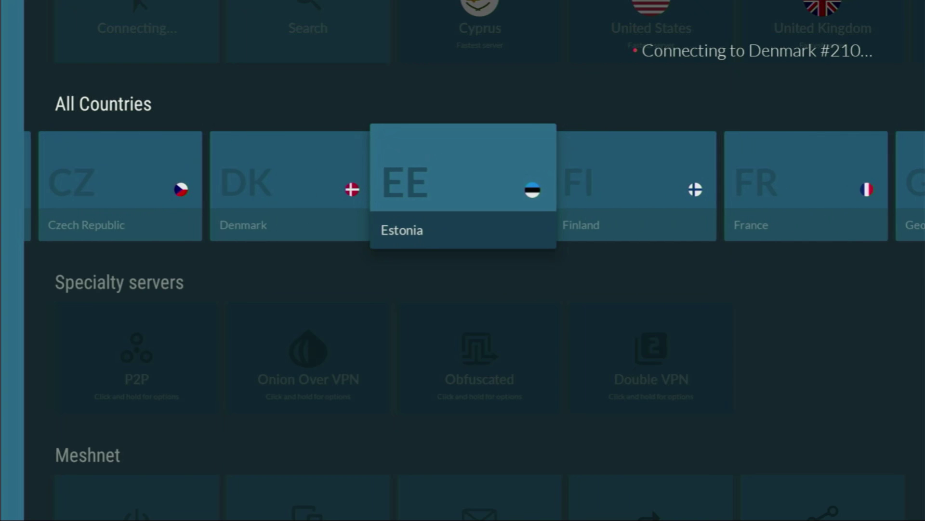
key("Left")
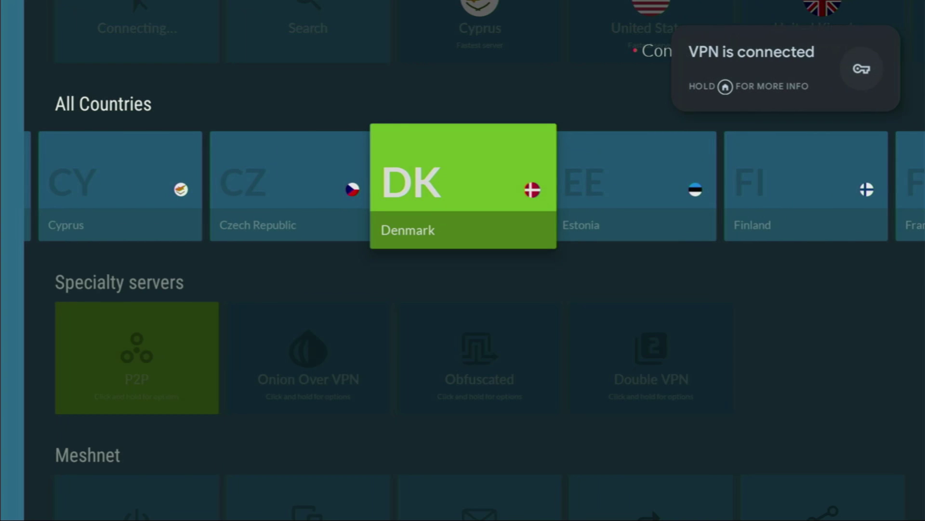
key("Right")
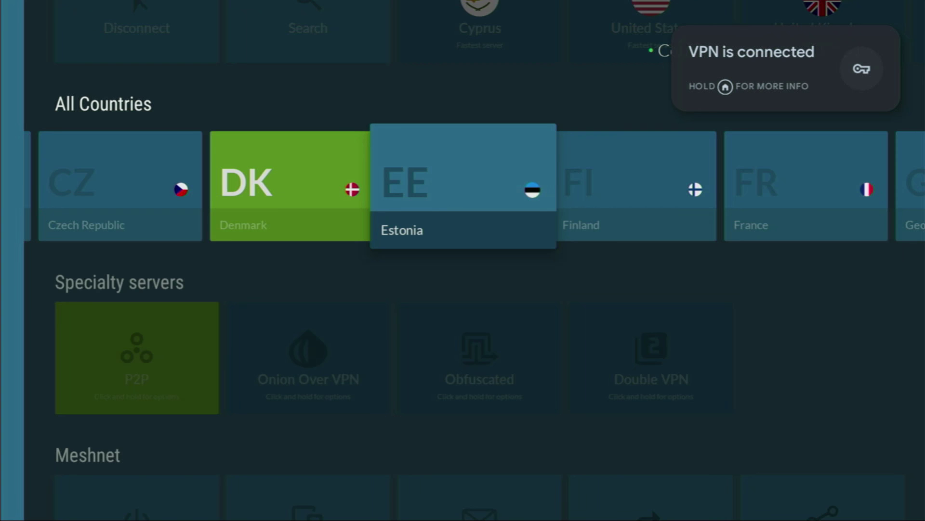
key("Left")
key("Left")
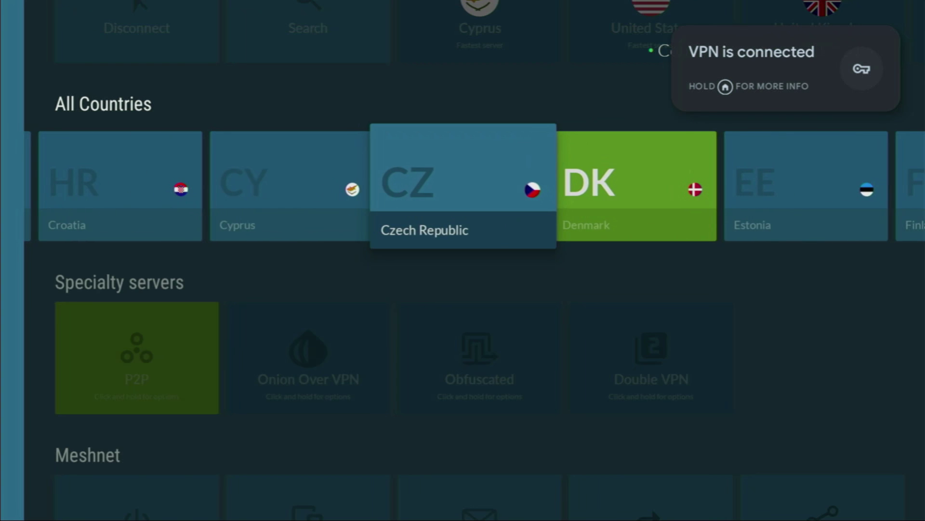
key("Left")
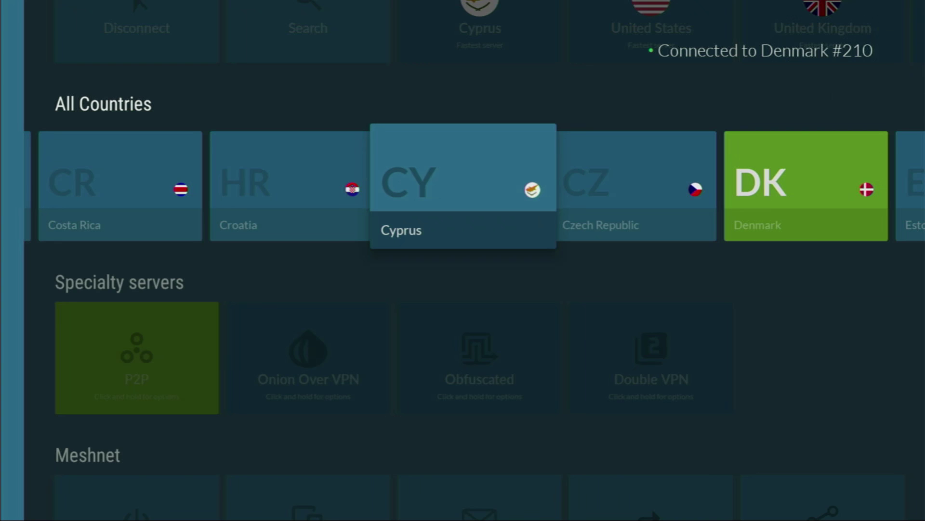
key("Left")
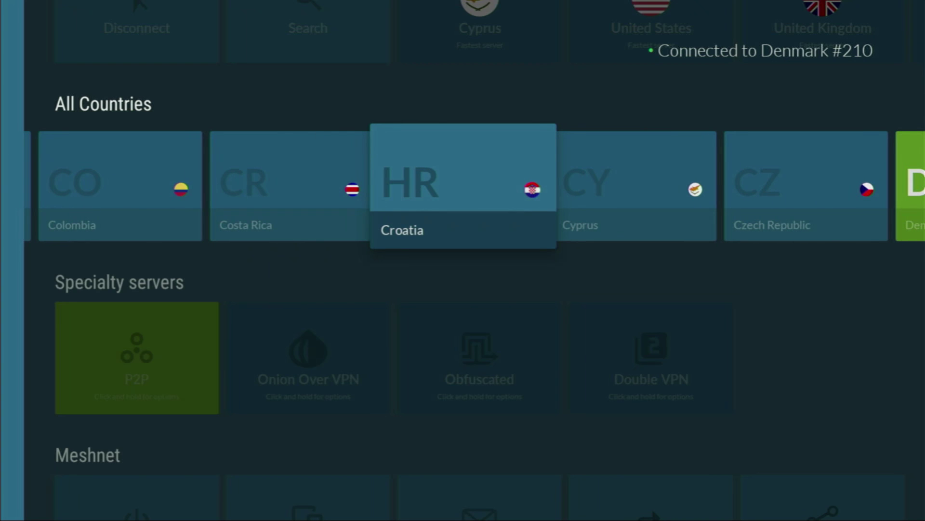
key("Left")
key("Right")
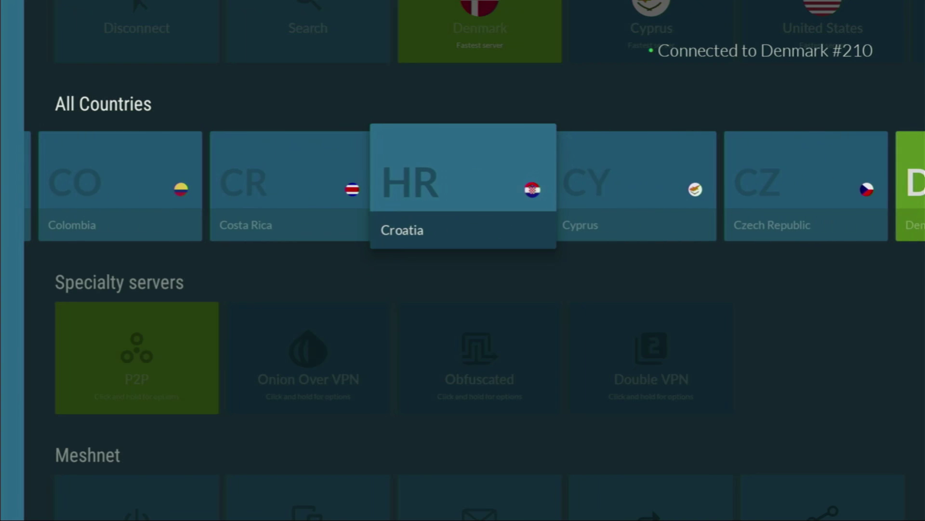
key("Right")
key("Right")
key("Right")
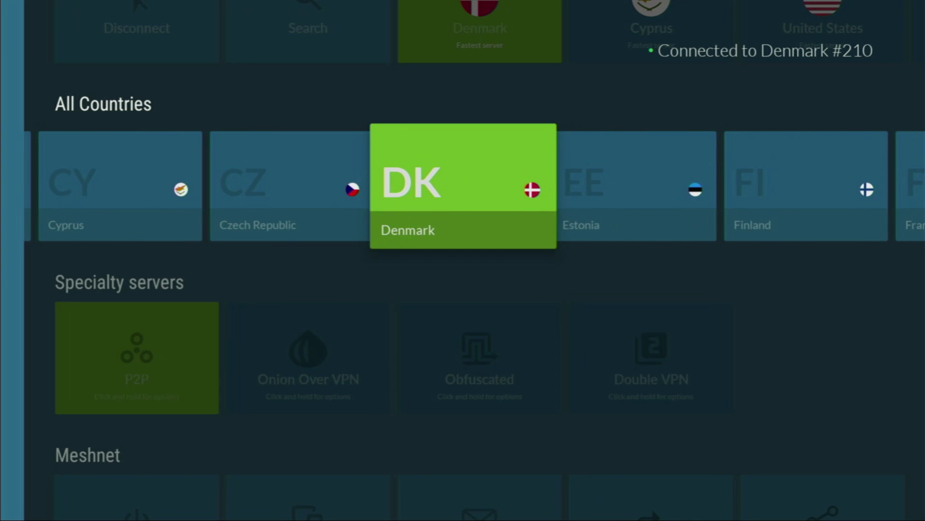
key("Right")
key("Right")
key("Left")
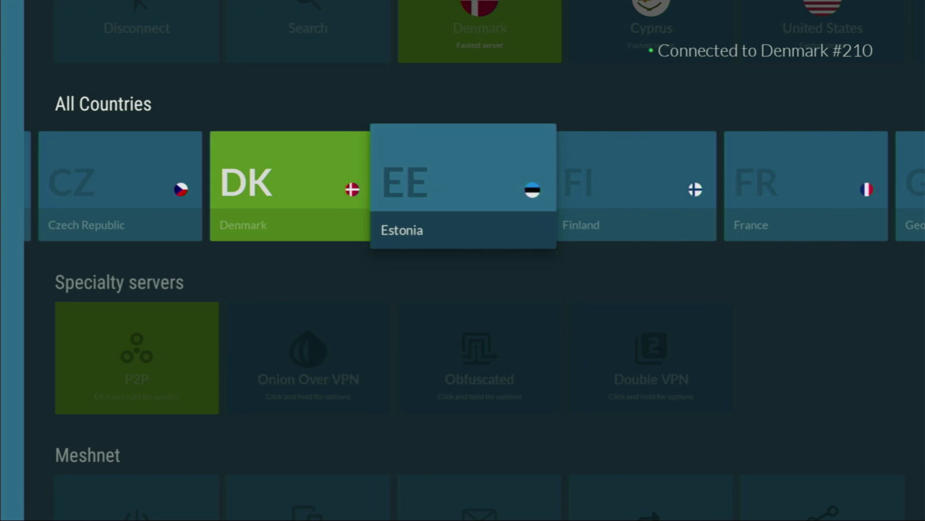
key("Left")
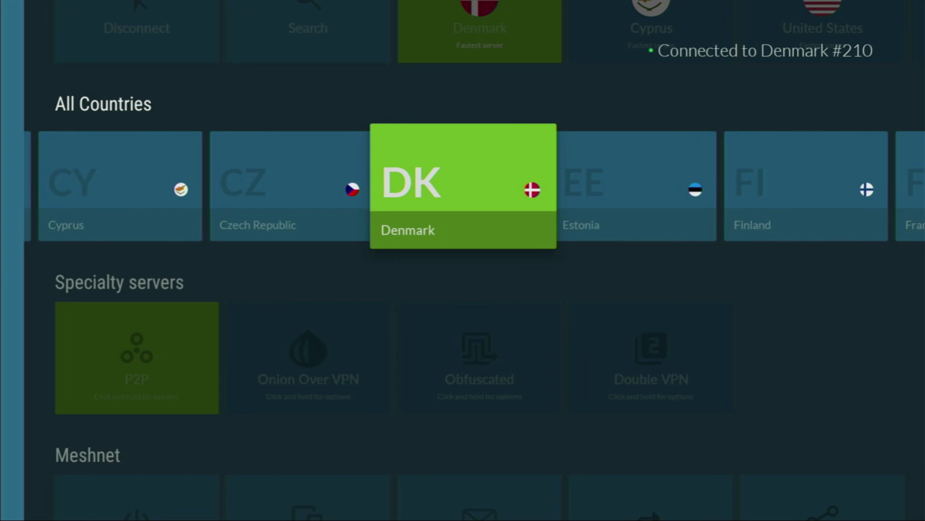
key("Left")
key("Left")
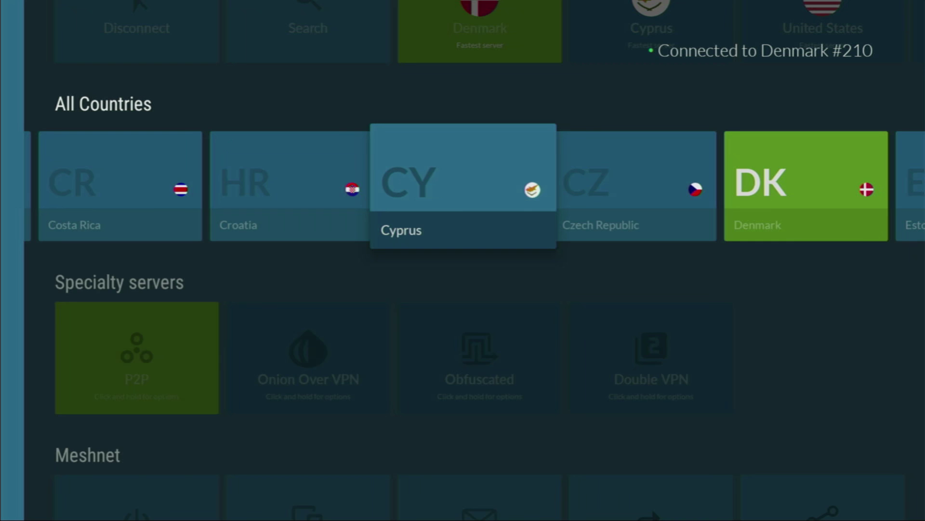
key("Left")
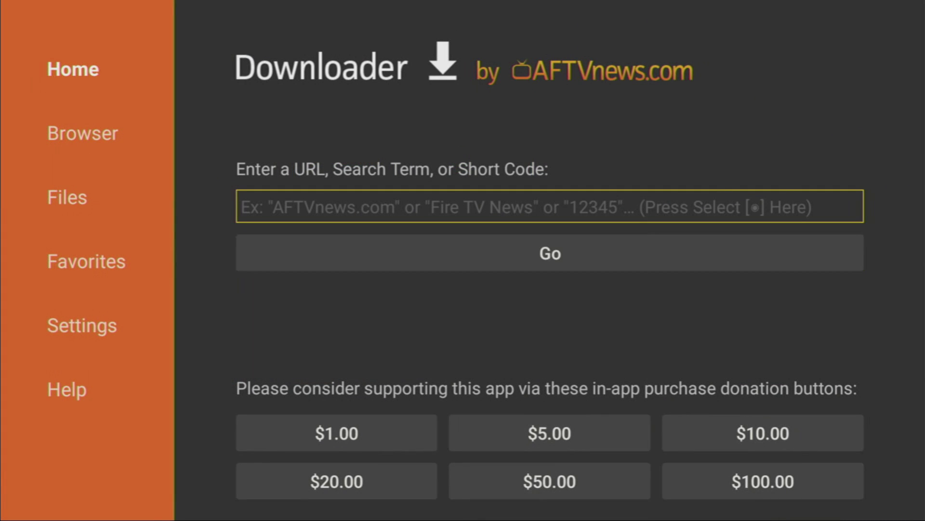
Enter apktime.com as the Downloader address and load the site.
key("Return")
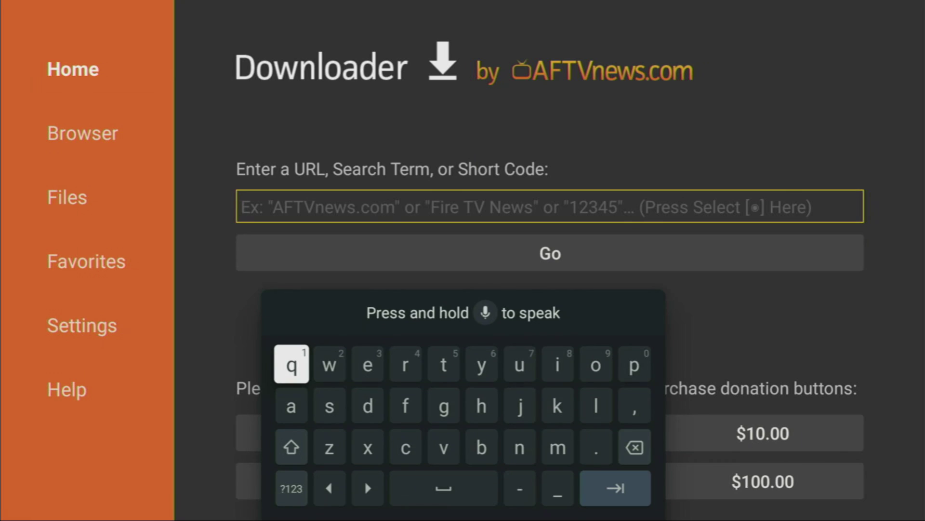
key("Down")
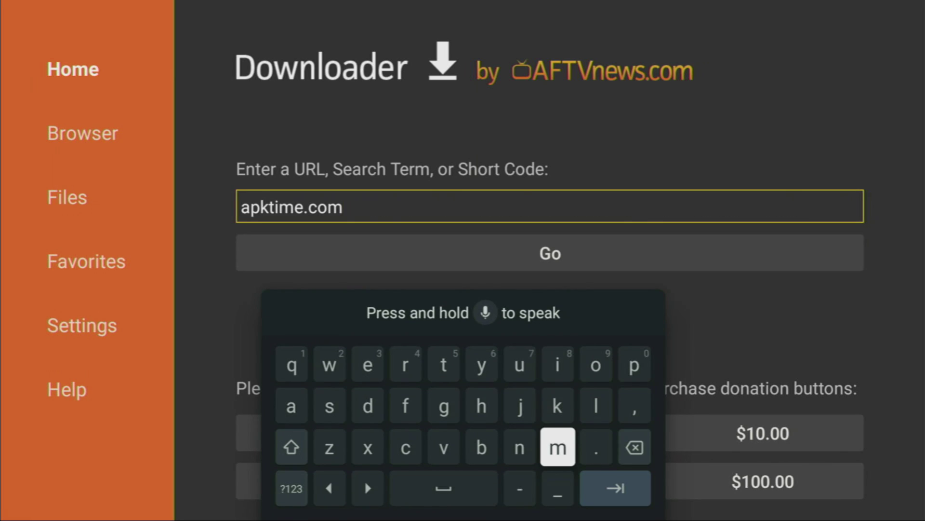
key("Down")
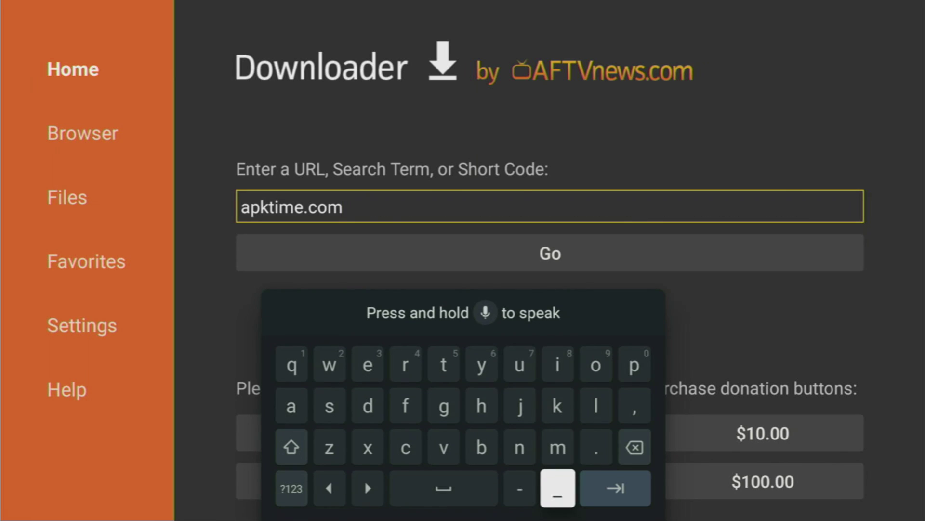
key("Right")
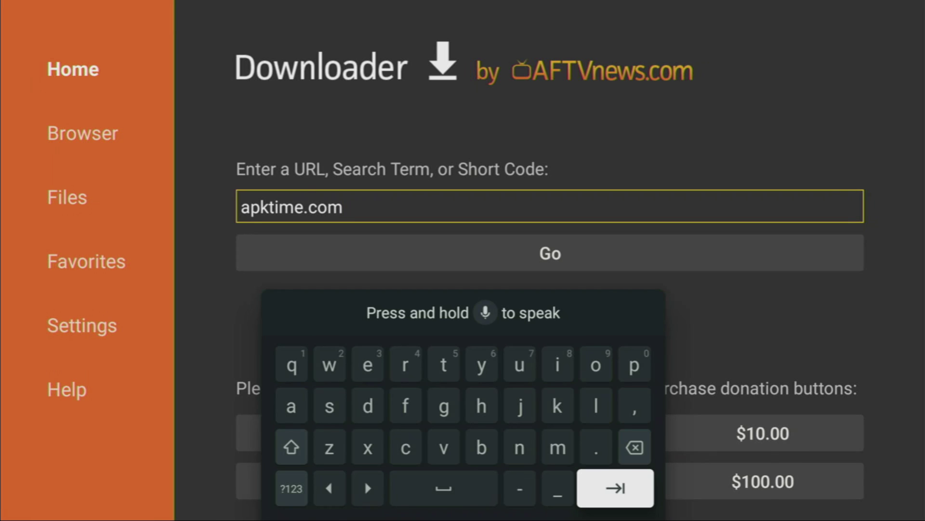
key("Return")
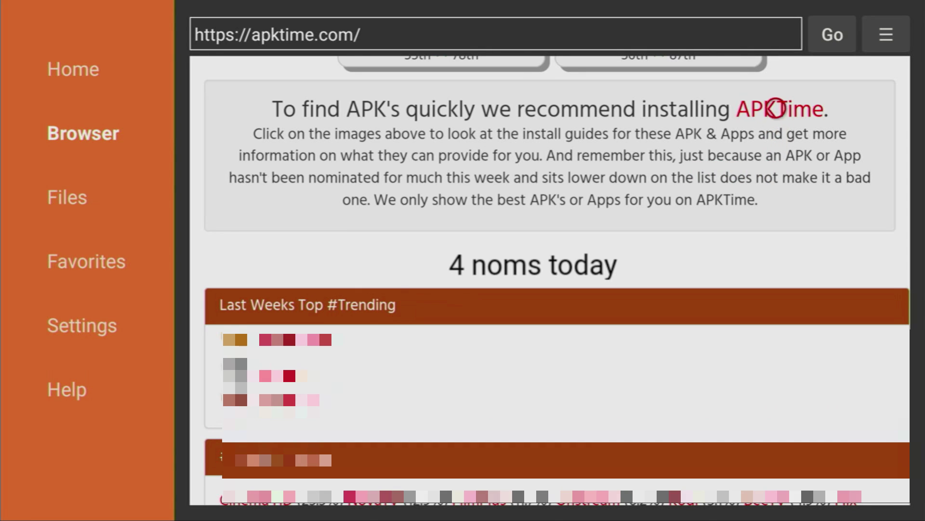
Download the APKTime-v2.2 APK from the official APKTime website and install it.
left_click(775, 108)
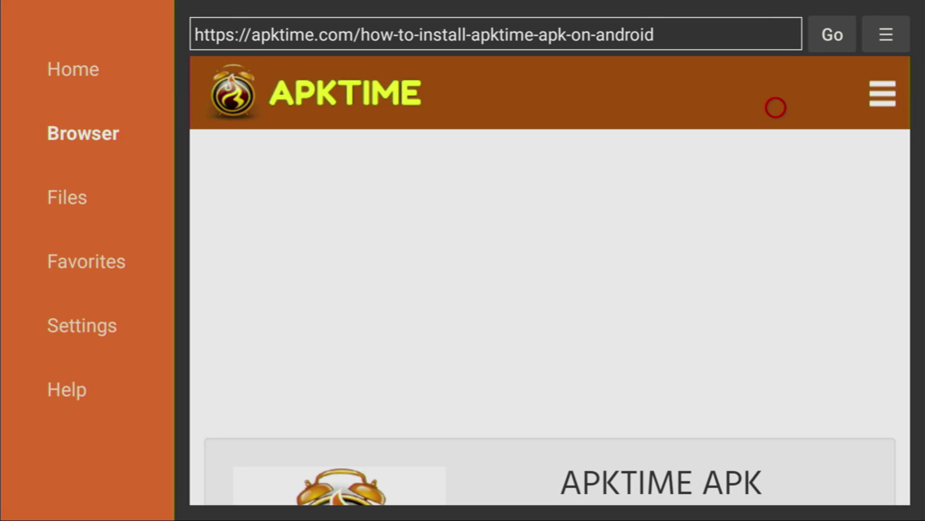
scroll(776, 301, "down", 10)
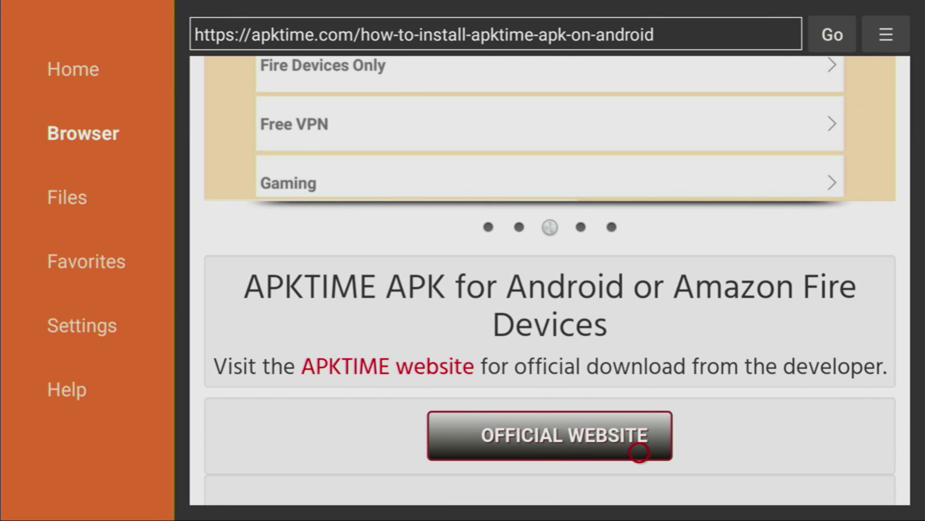
left_click(640, 452)
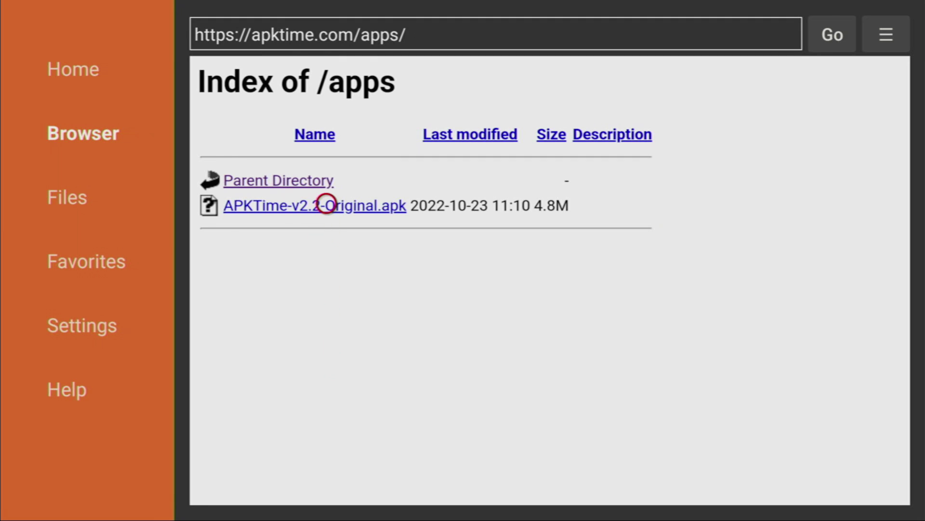
left_click(325, 206)
left_click(290, 309)
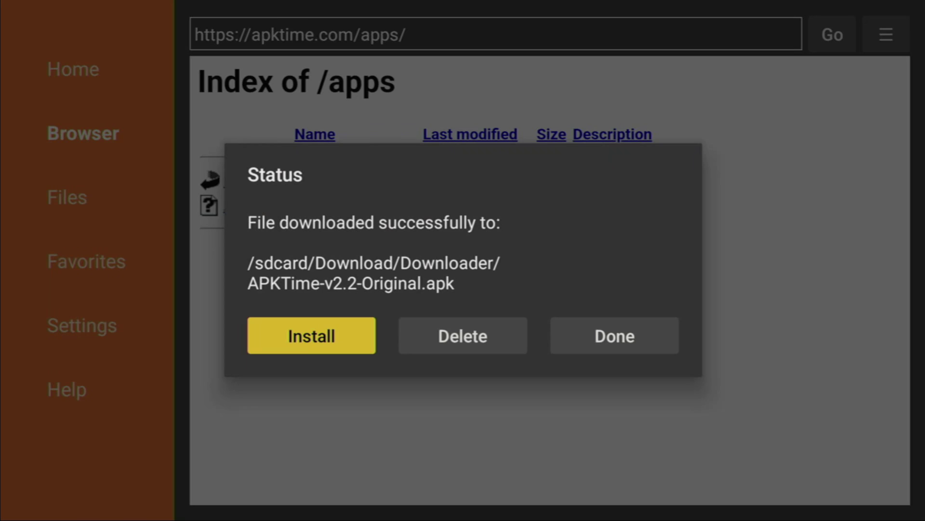
Delete the downloaded APKTime-v2.2-Original.apk file and confirm the deletion.
key("Right")
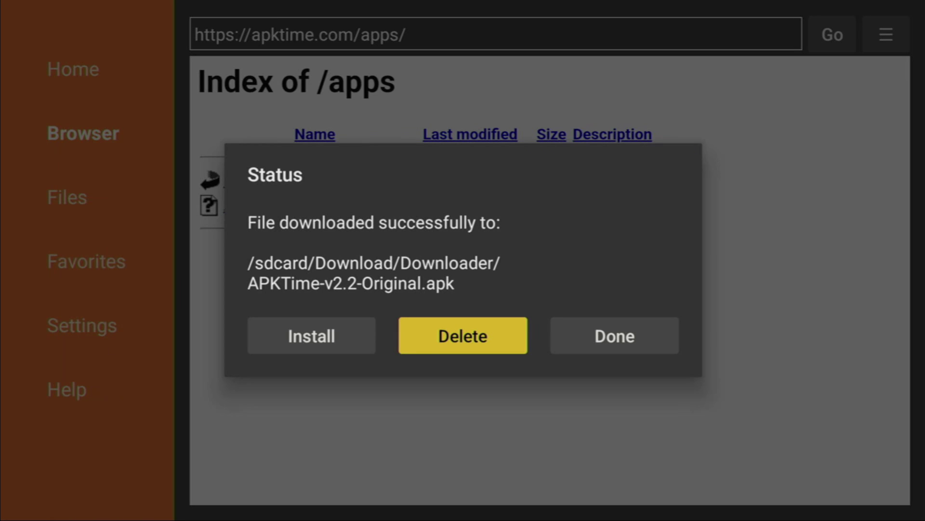
key("Return")
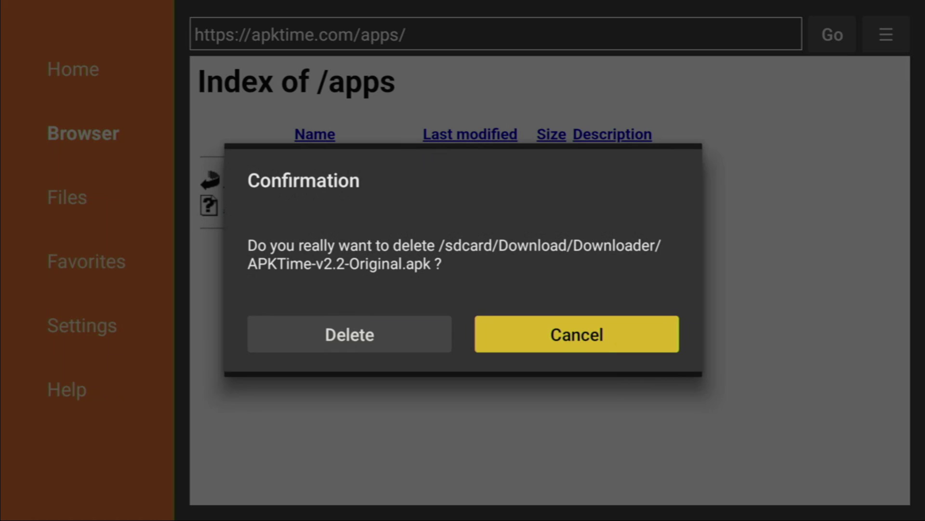
key("Left")
key("Return")
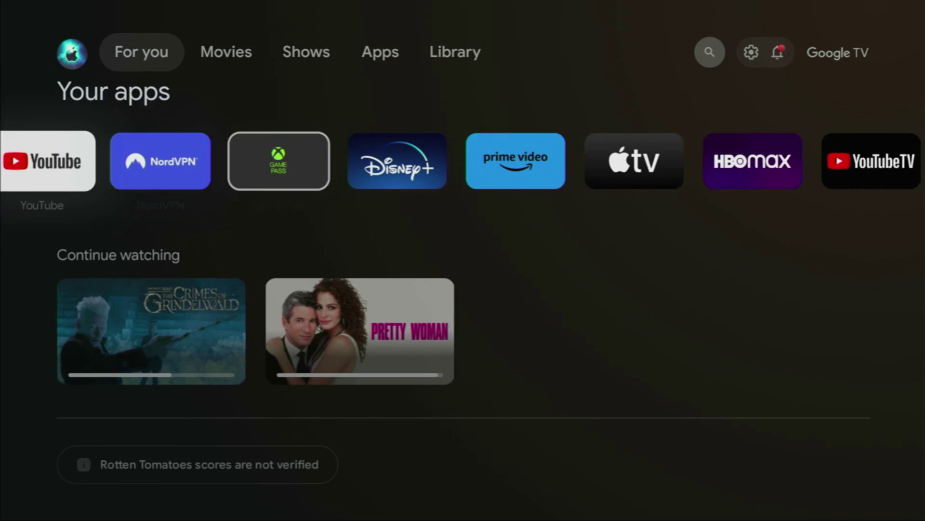
Move APKTime from the bottom of the See all grid into the first row.
key("Return")
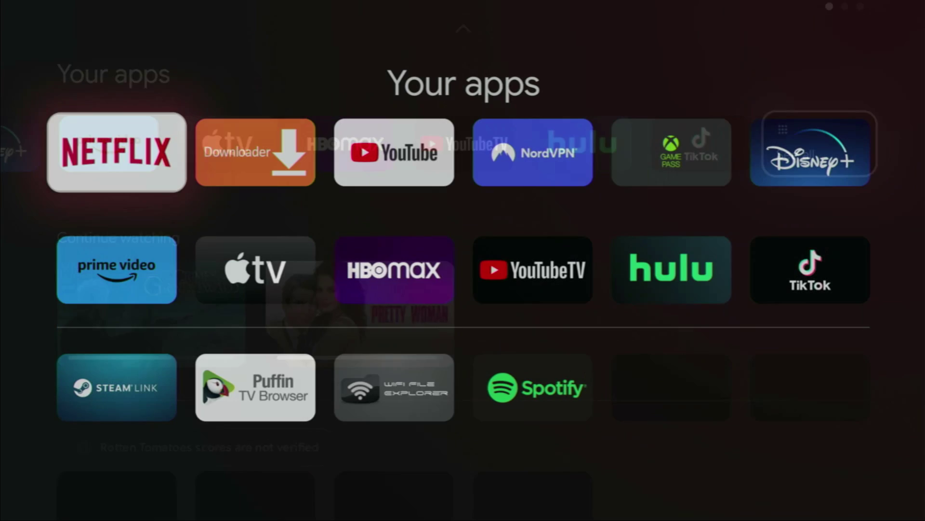
key("Down")
key("Down")
key("Right")
key("Right")
key("Right")
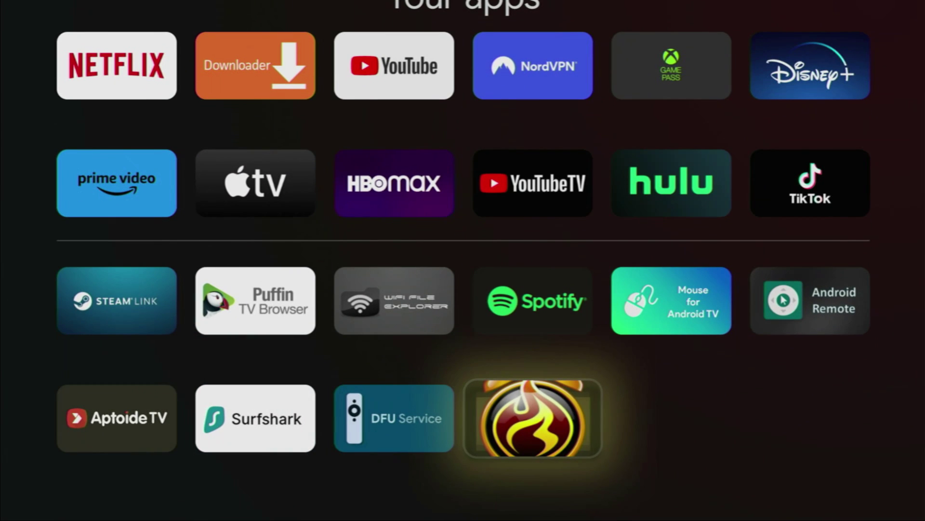
key("Return")
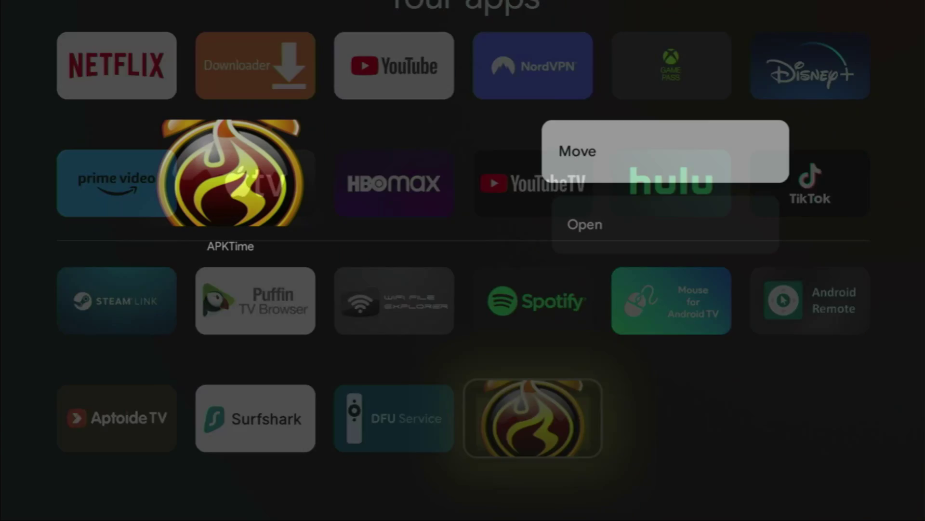
key("Return")
key("Up")
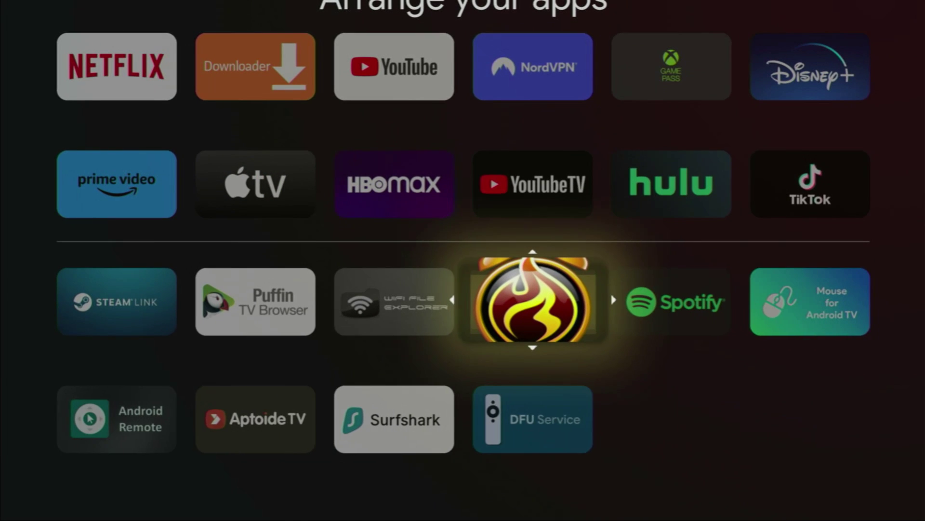
key("Up")
key("Up")
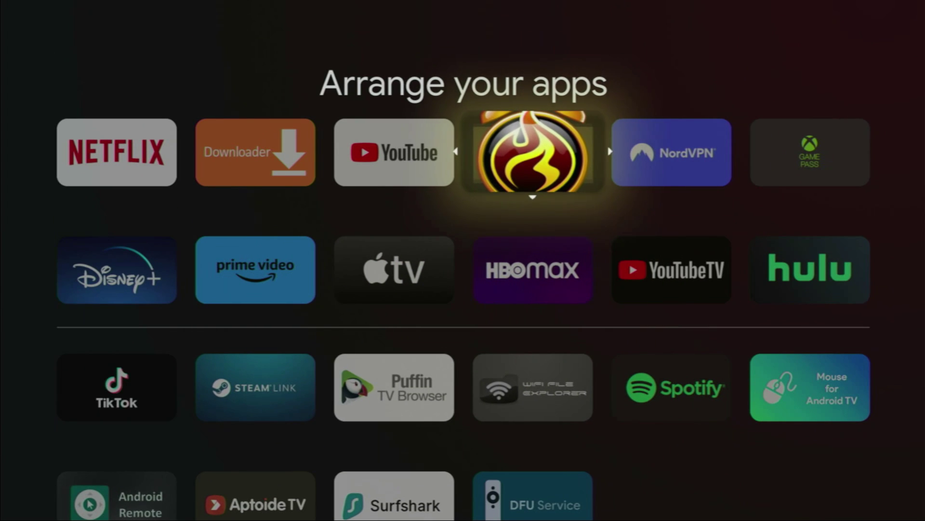
key("Return")
Browse the first row to confirm APKTime now sits beside YouTube.
key("Left")
key("Left")
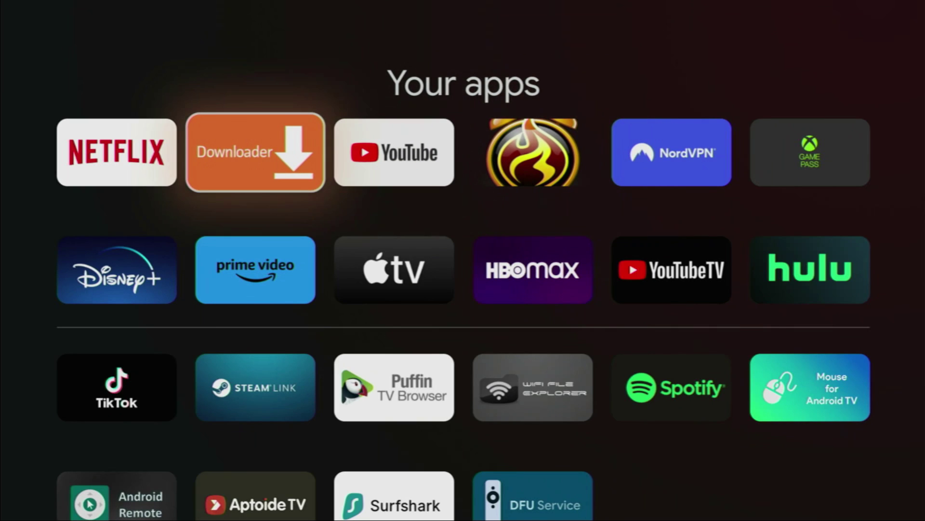
key("Left")
key("Right")
key("Right")
key("Right")
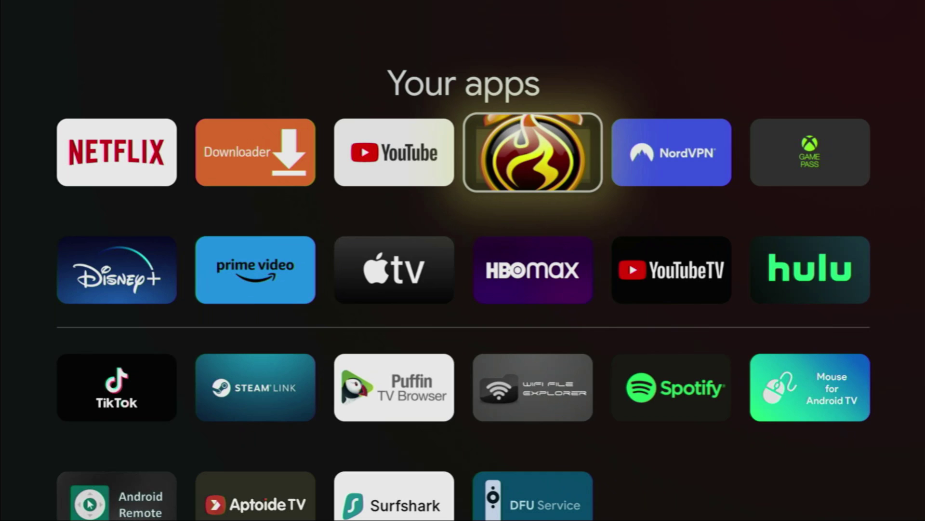
key("Left")
key("Right")
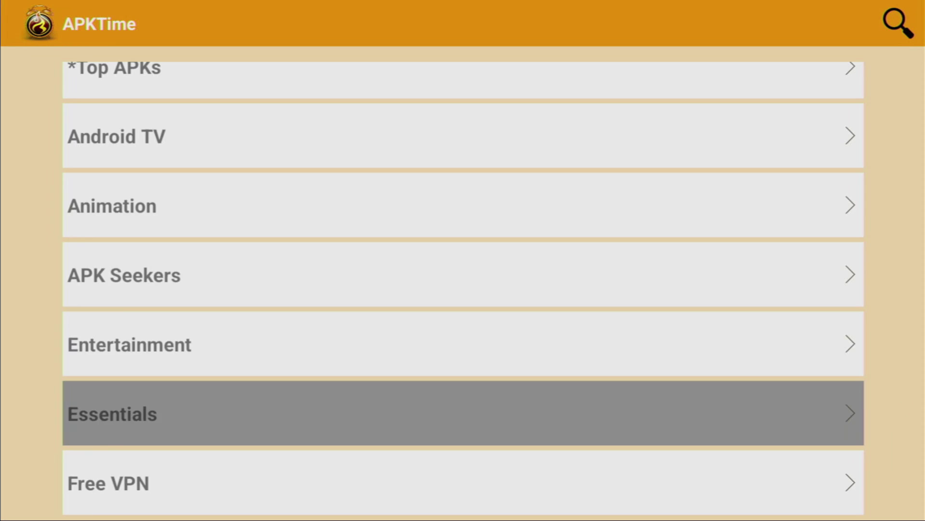
Scroll APKTime's categories through Free VPN, Live, Music, Sport and Premium Services.
key("Up")
key("Up")
key("Up")
key("Down")
key("Down")
key("Down")
key("Down")
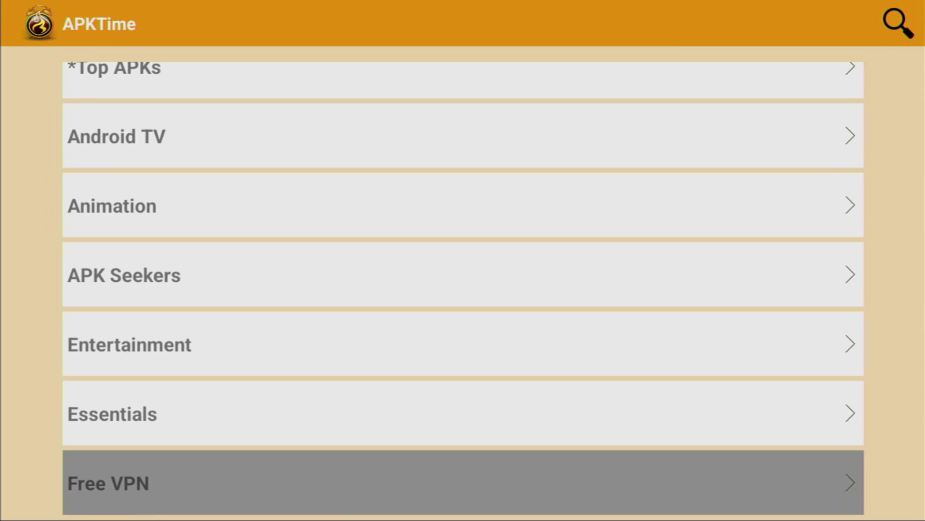
key("Down")
key("Down")
key("Down")
key("Down")
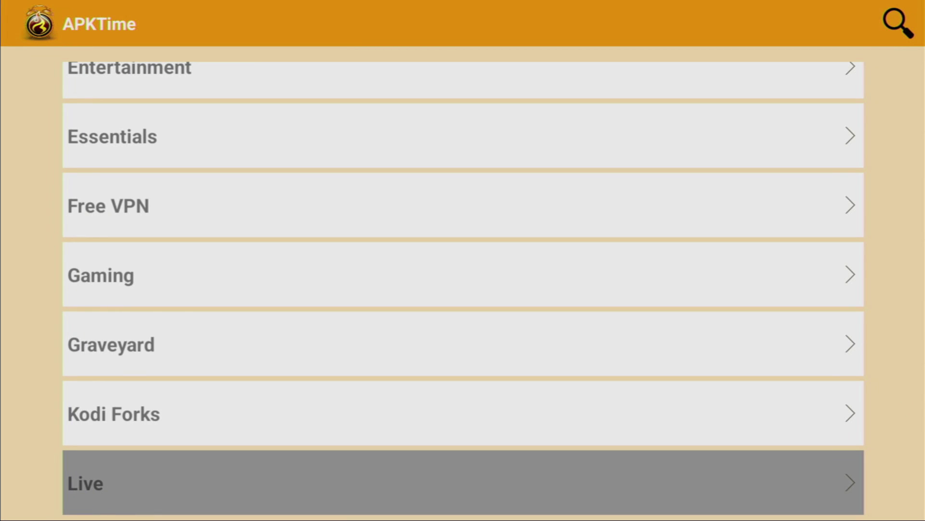
key("Down")
key("Down")
key("Down")
key("Down")
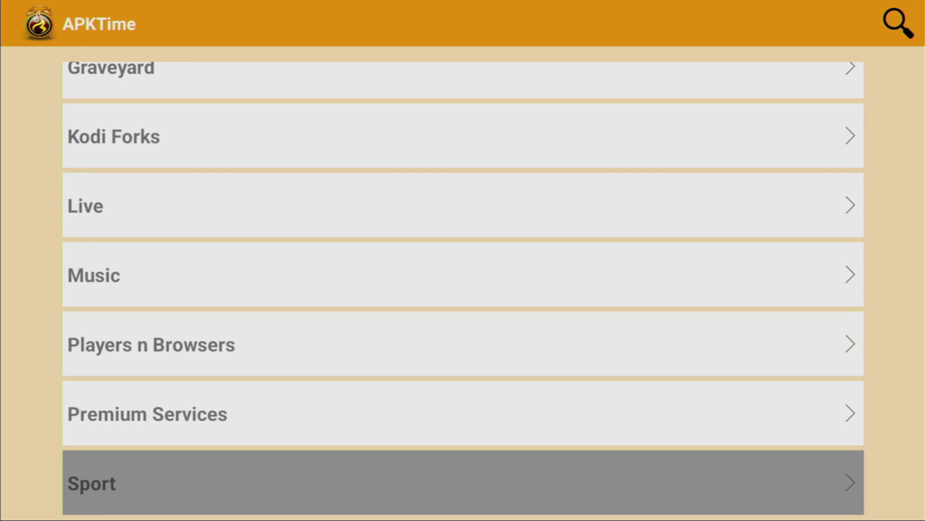
key("Up")
key("Up")
key("Up")
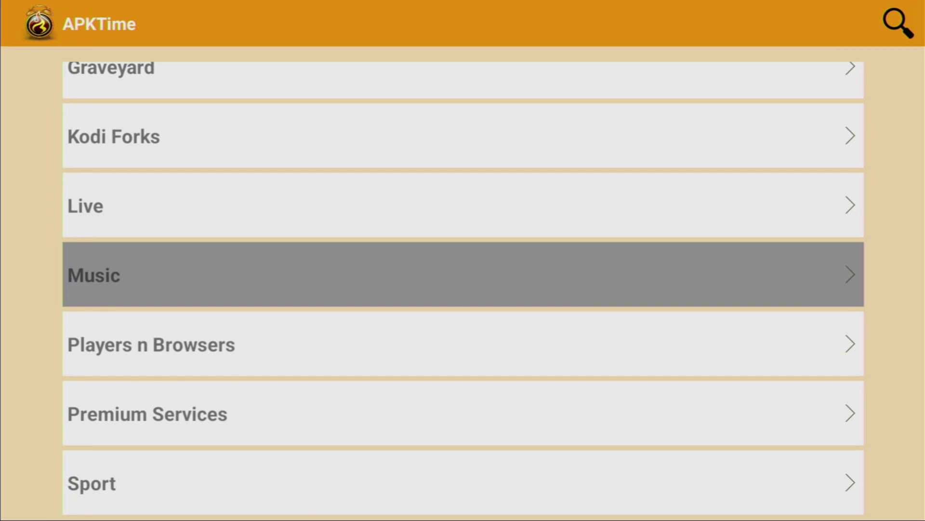
key("Up")
key("Down")
key("Down")
key("Down")
key("Down")
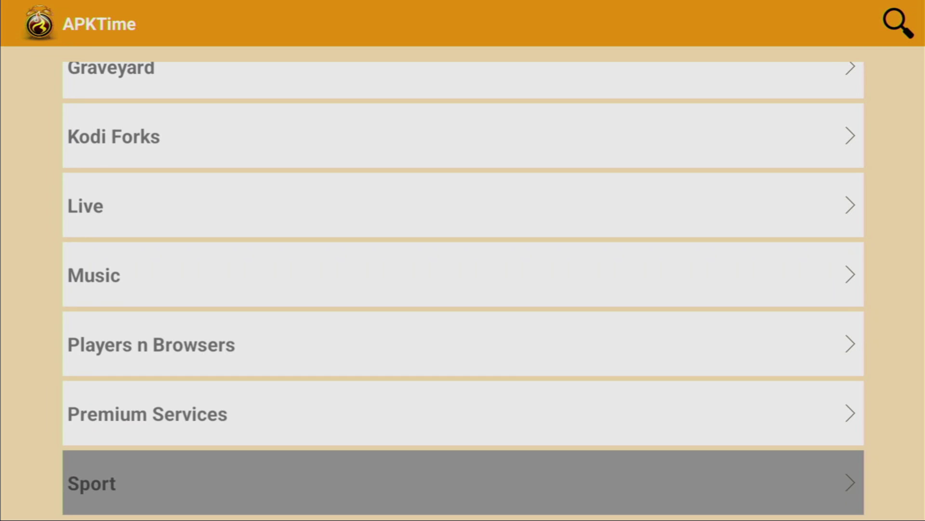
key("Down")
key("Up")
key("Up")
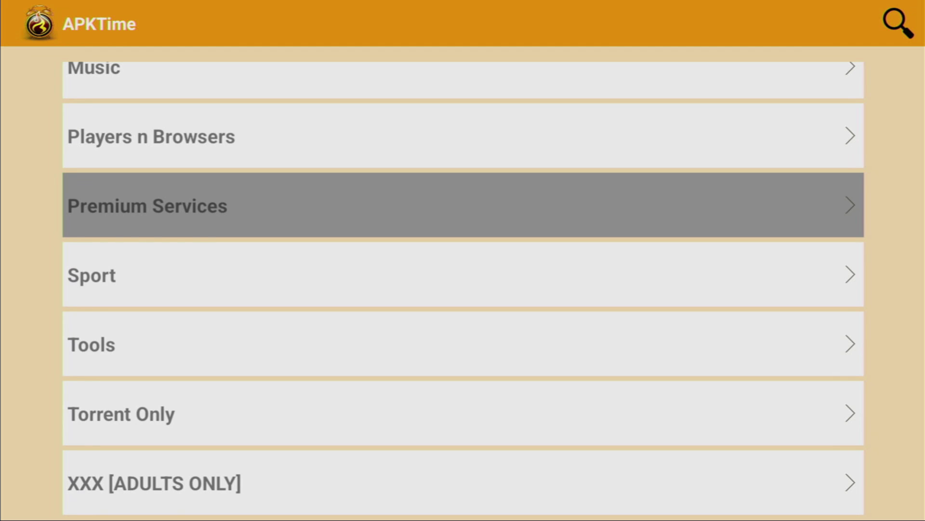
key("Up")
key("Up")
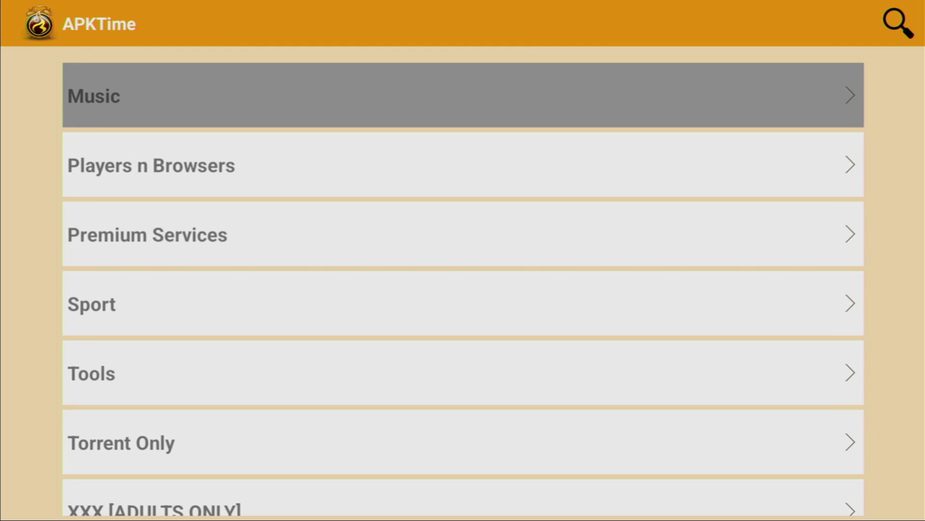
Scroll down to the XXX [ADULTS ONLY] category, then back up to Graveyard.
key("Down")
key("Down")
key("Down")
key("Down")
key("Down")
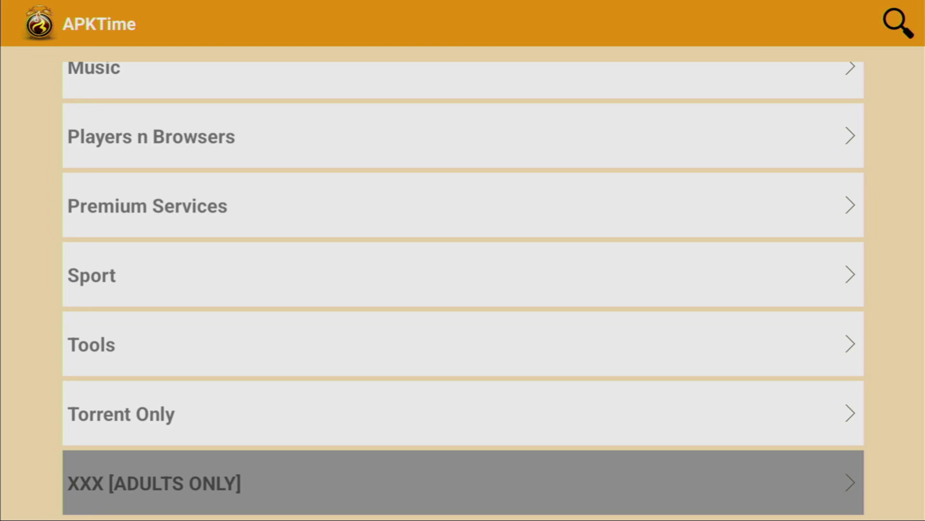
key("Up")
key("Up")
key("Up")
key("Up")
key("Up")
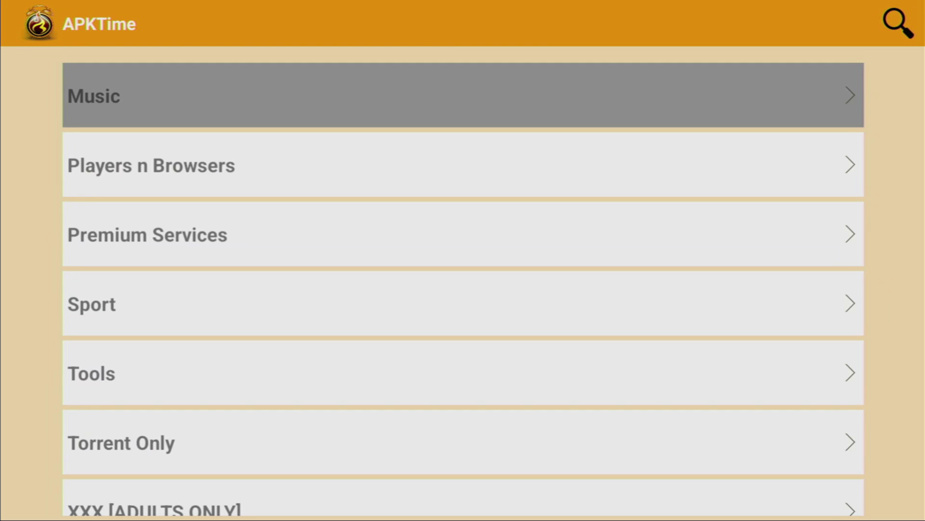
key("Up")
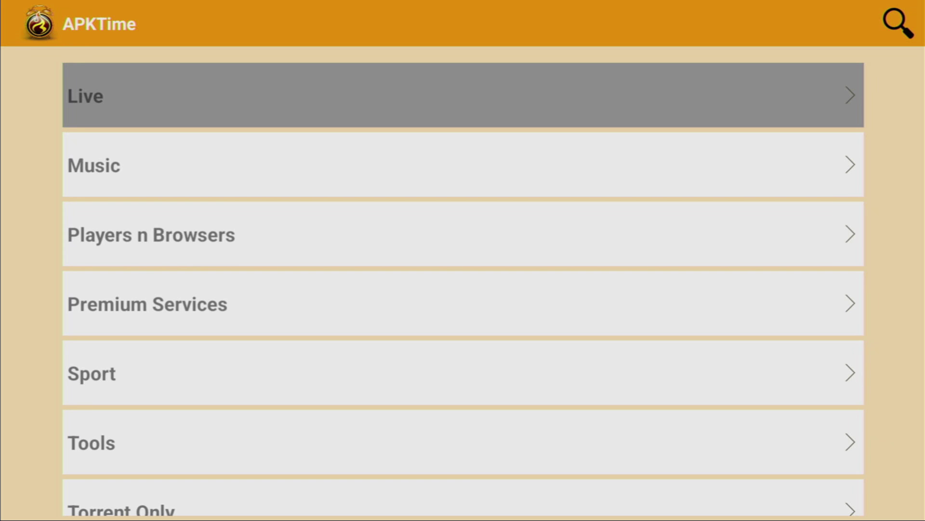
key("Down")
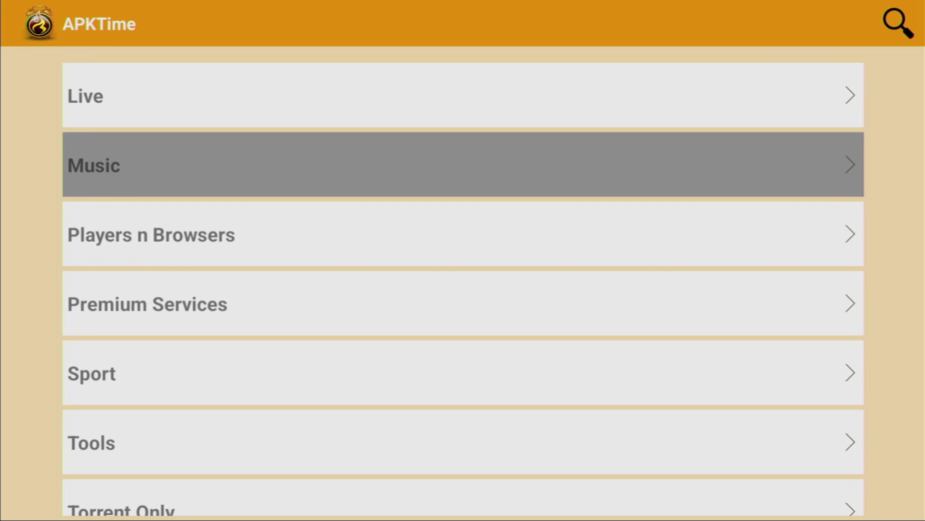
key("Down")
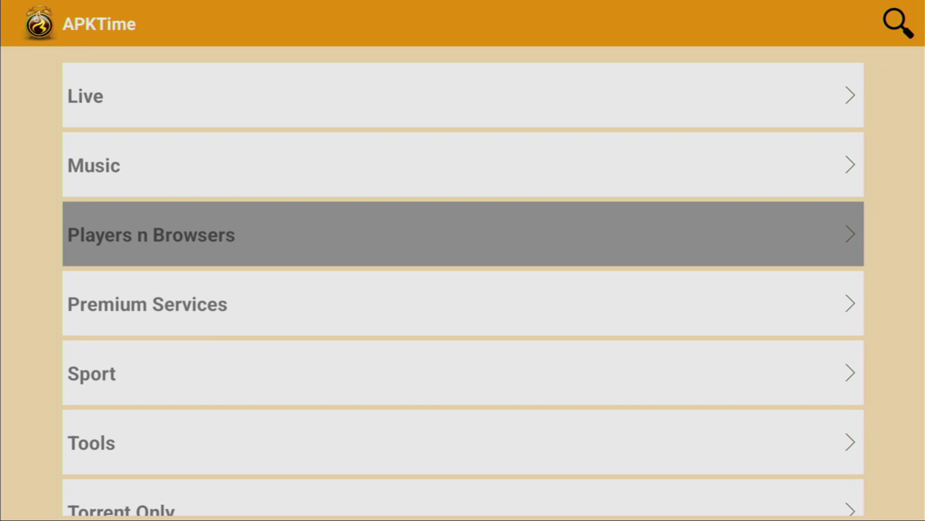
key("Up")
key("Up")
key("Up")
key("Up")
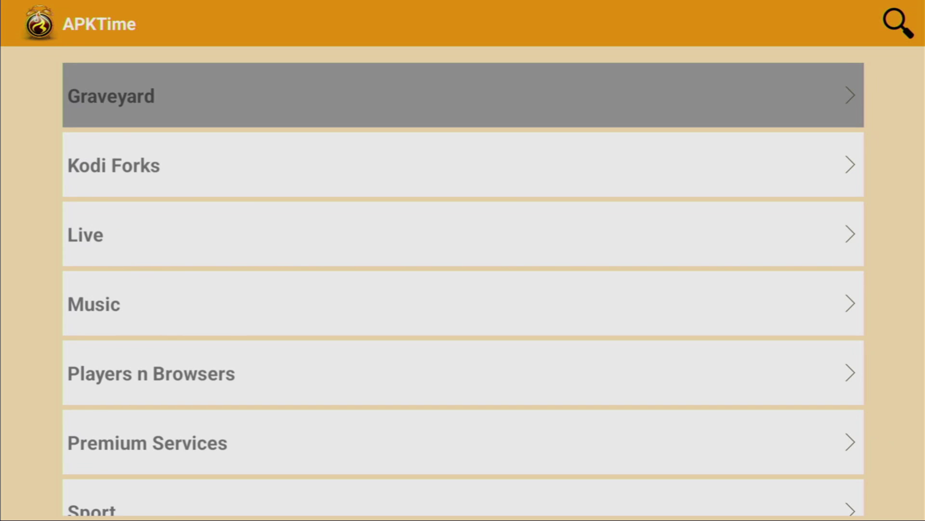